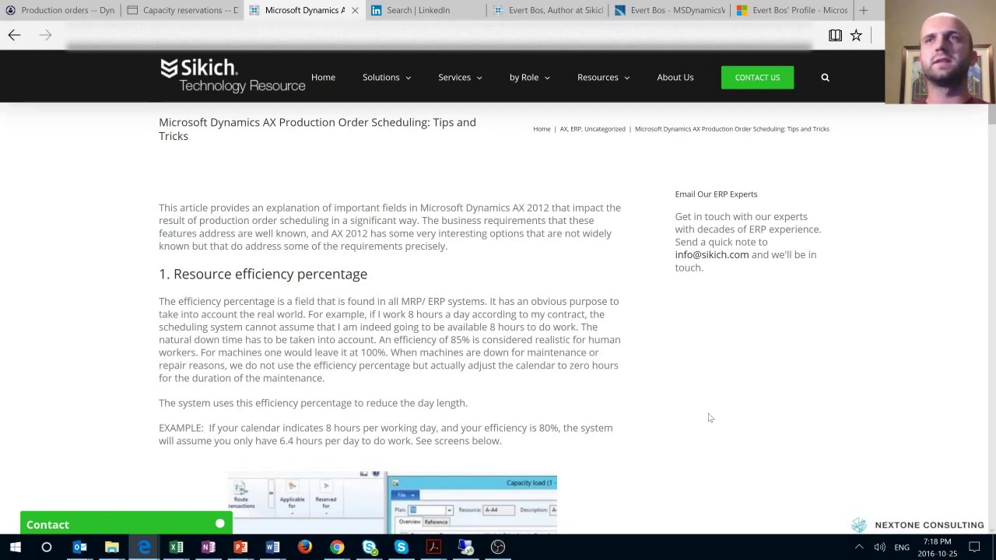
# - Review the article author's pages on the Sikich site, LinkedIn, MSDynamicsWorld and the Microsoft community site
pyautogui.click(537, 8)
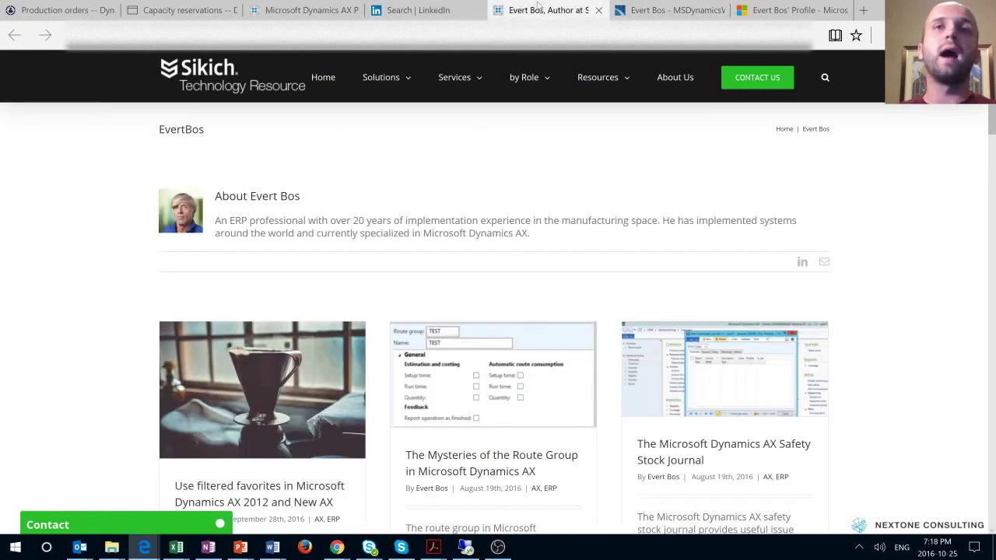
pyautogui.click(442, 10)
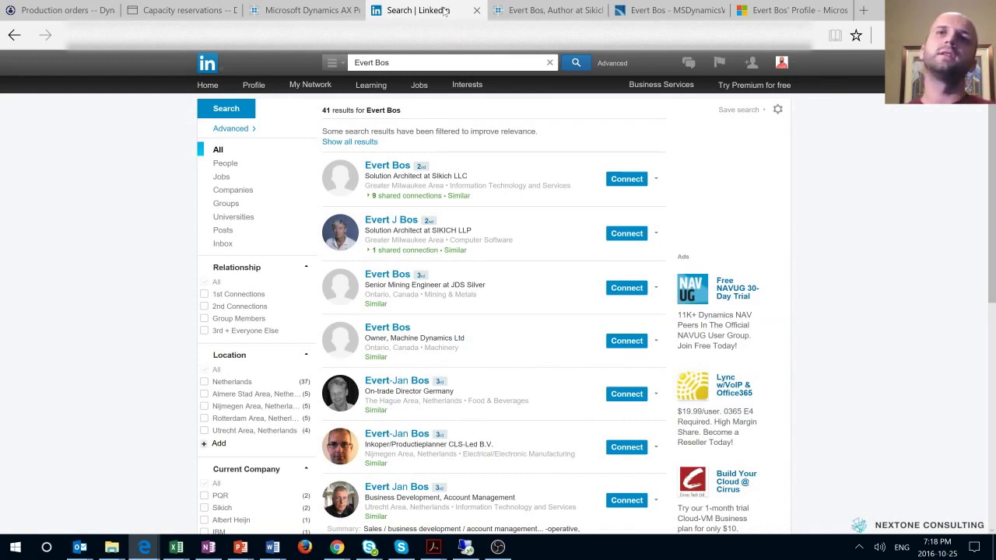
pyautogui.click(537, 10)
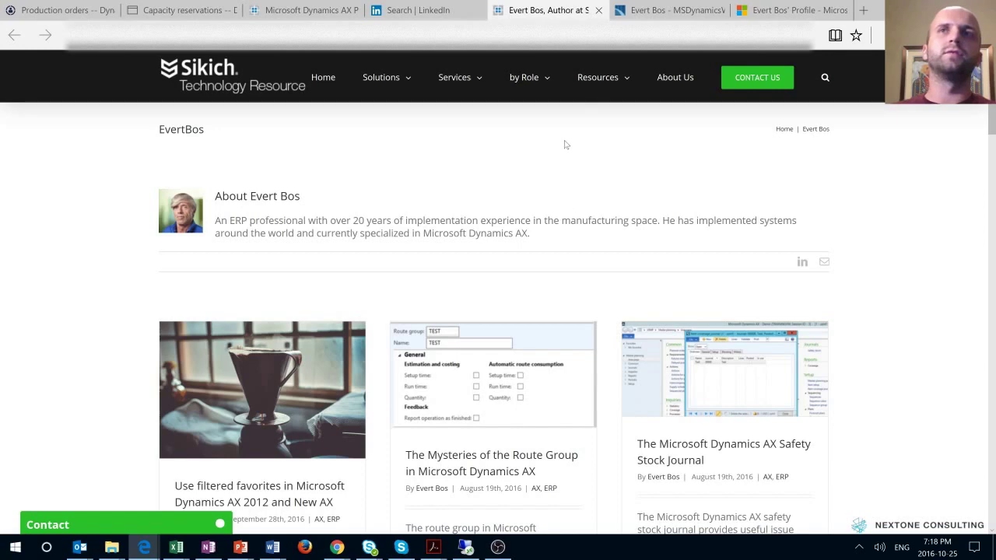
pyautogui.click(668, 10)
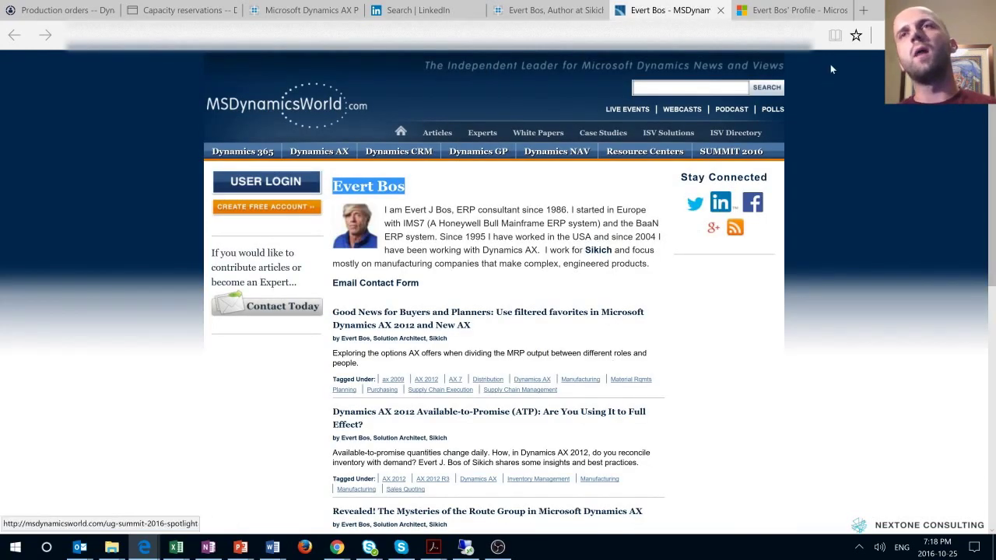
pyautogui.click(790, 10)
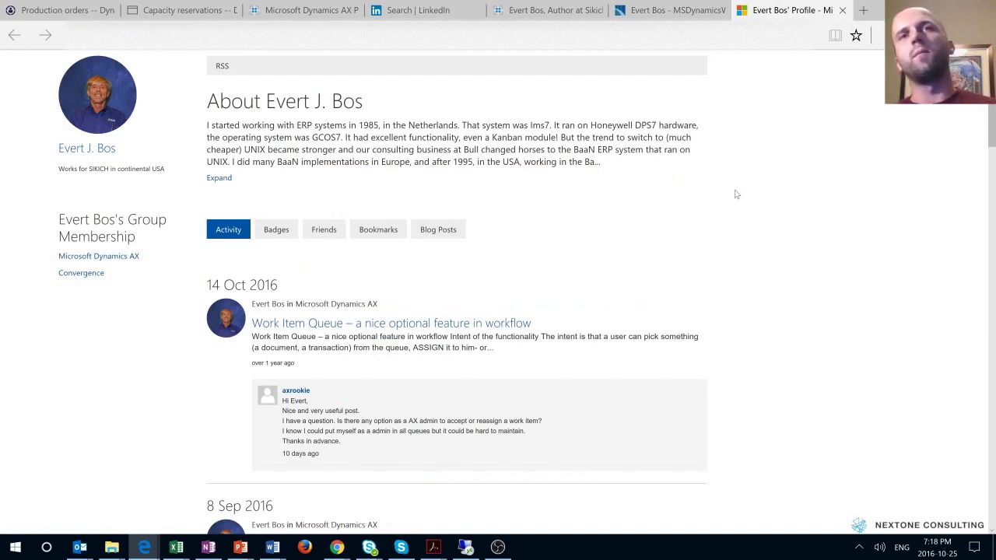
# - Read the article's resource efficiency percentage section and compare it with the efficiency setting of CNC mill resource 100500
pyautogui.click(311, 11)
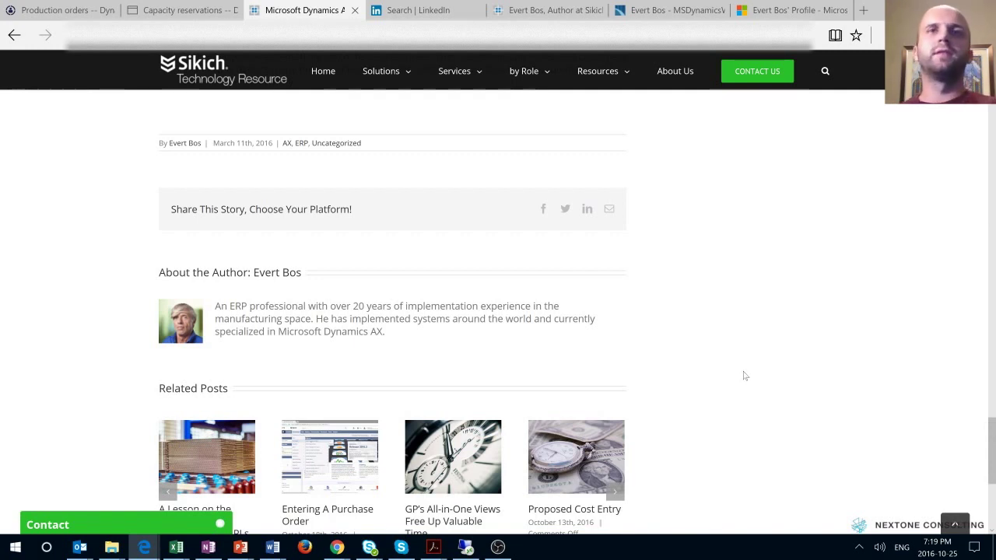
pyautogui.moveTo(991, 466); pyautogui.dragTo(991, 234)
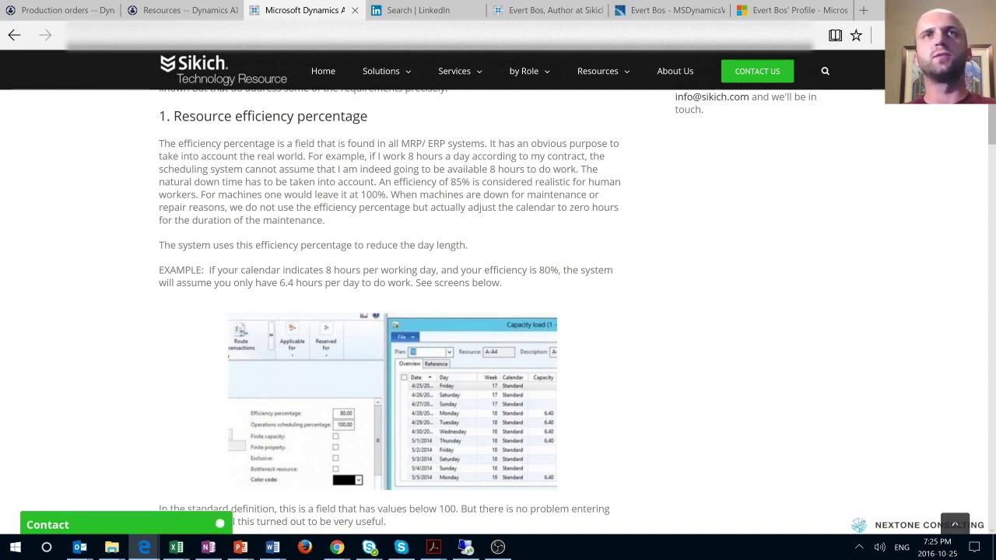
pyautogui.hotkey('ctrl', 'shift', 'Tab')
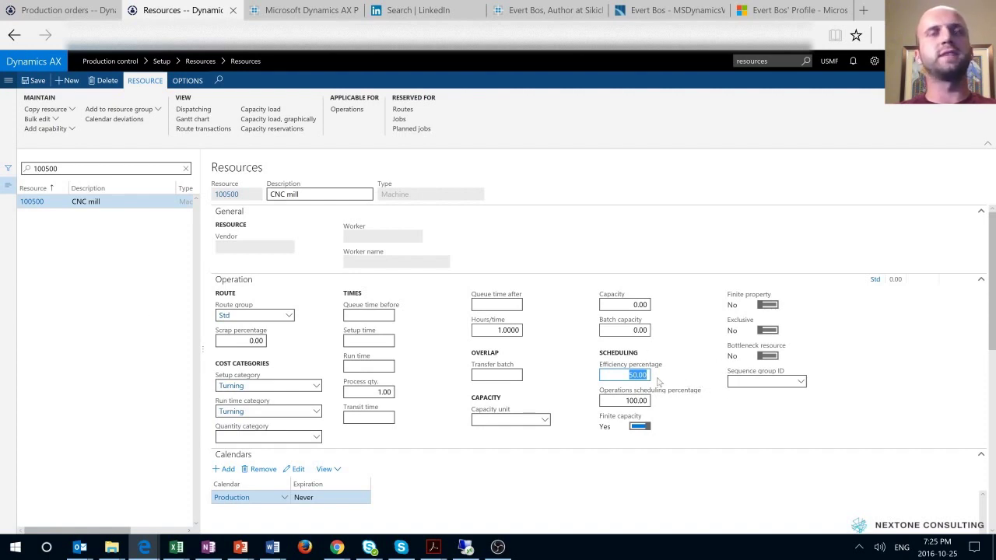
# - Open operation 10 in the route of production order P000262 and review its resource requirements and scheduling details
pyautogui.hotkey('ctrl', 'shift', 'Tab')
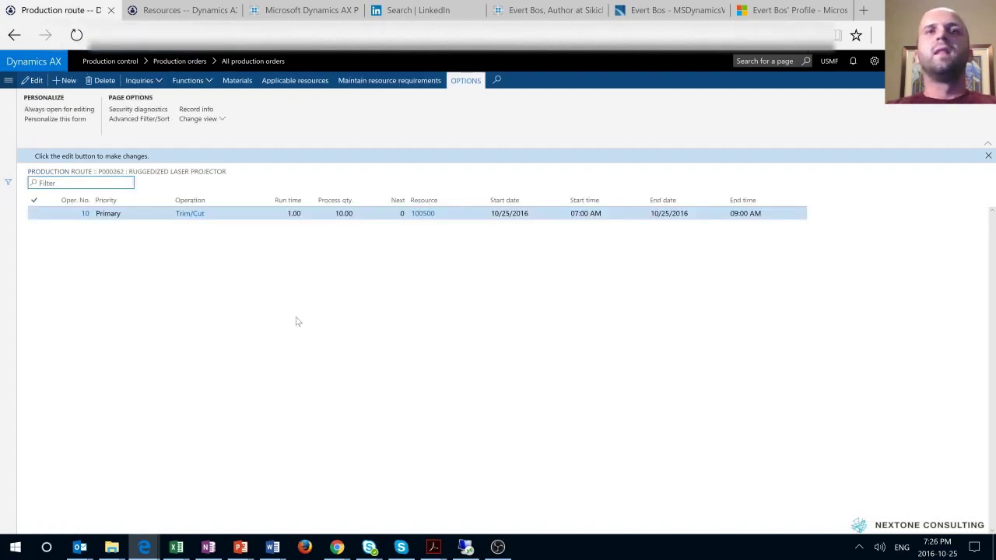
pyautogui.click(87, 213)
pyautogui.scroll(-1, 467, 330)
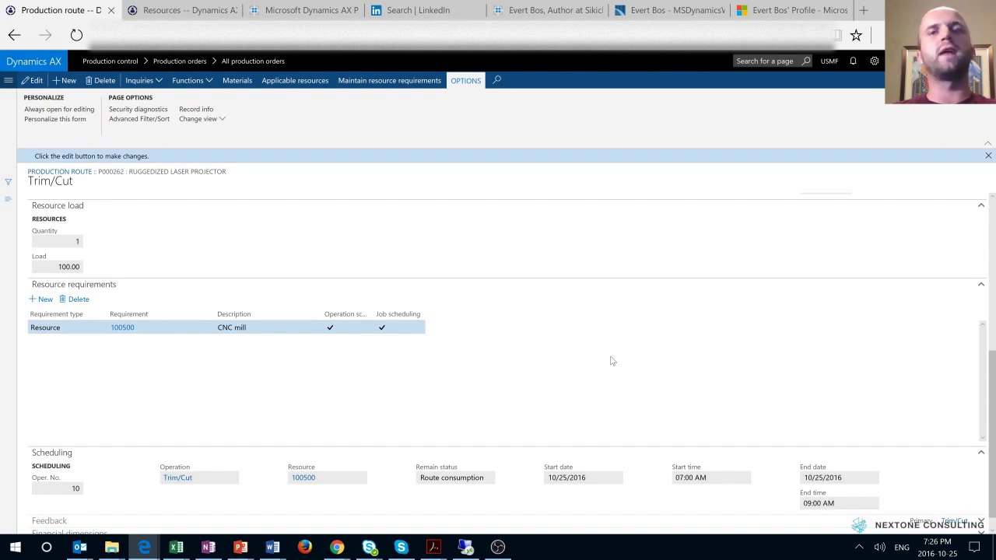
pyautogui.scroll(3, 629, 457)
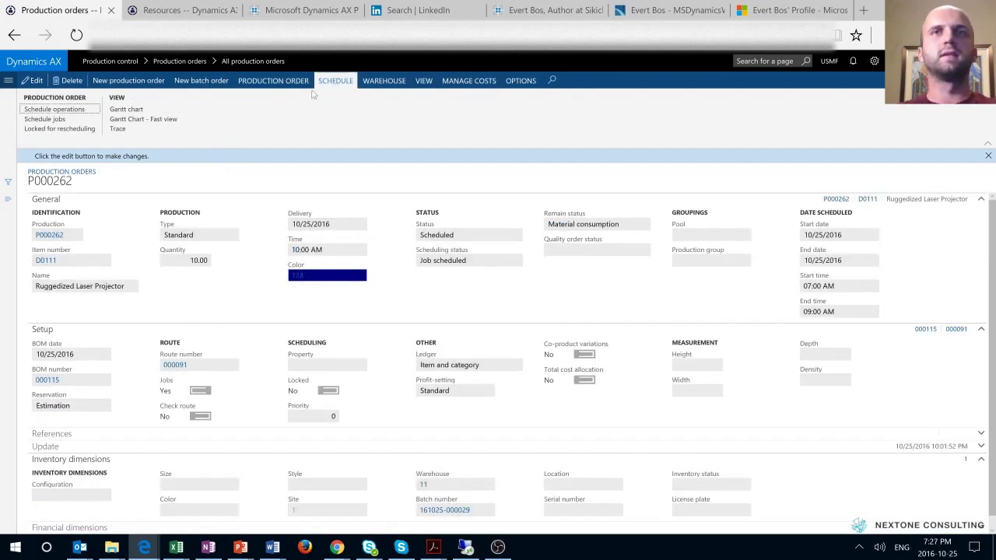
# - Run job scheduling with finite capacity for production order P000262 and check the hours in the CNC mill's capacity reservations
pyautogui.click(68, 121)
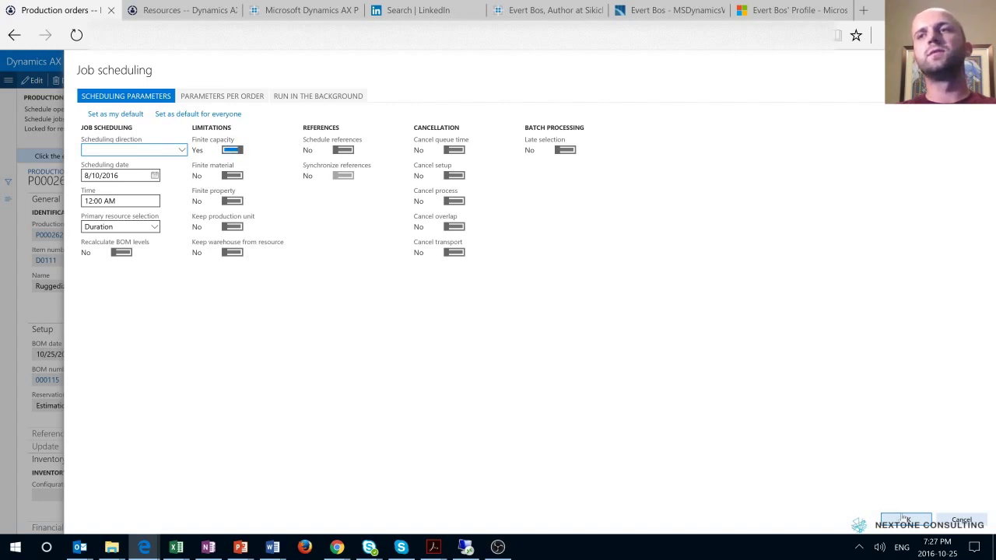
pyautogui.hotkey('ctrl', 'Tab')
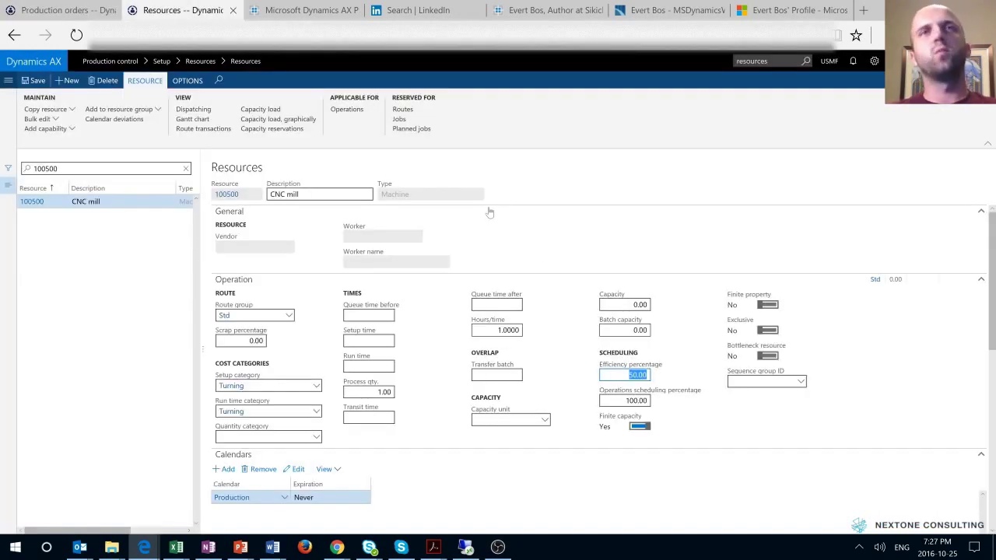
pyautogui.click(288, 129)
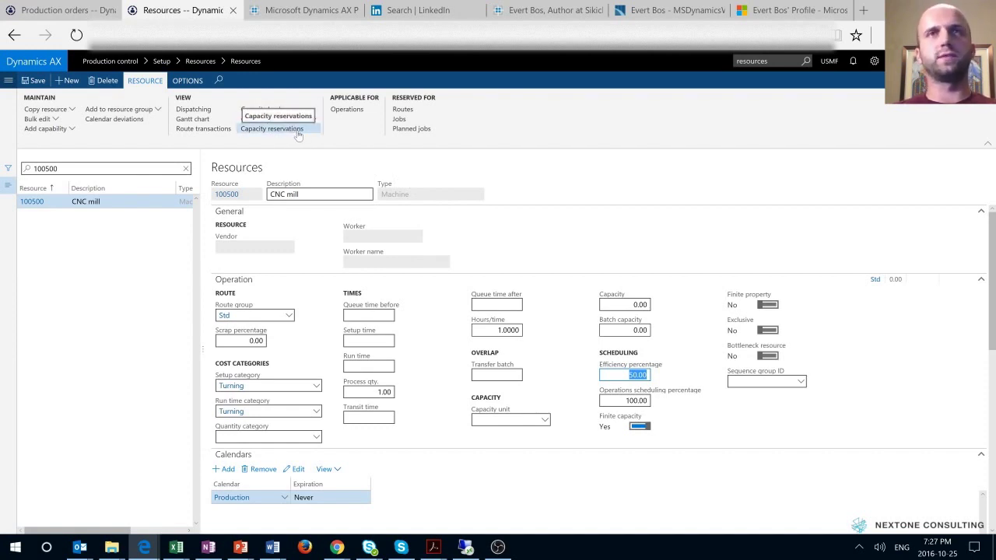
pyautogui.click(298, 131)
pyautogui.click(694, 164)
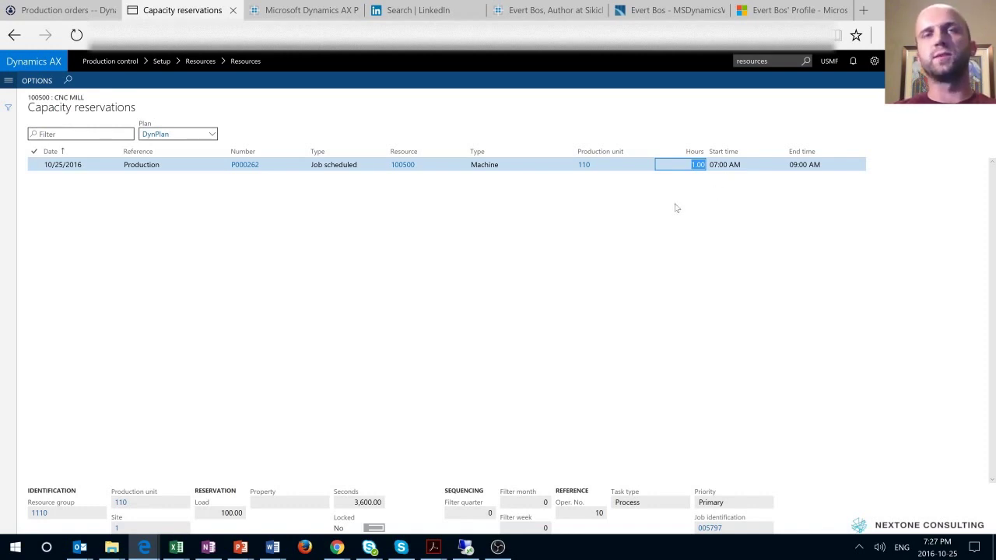
pyautogui.press('Escape')
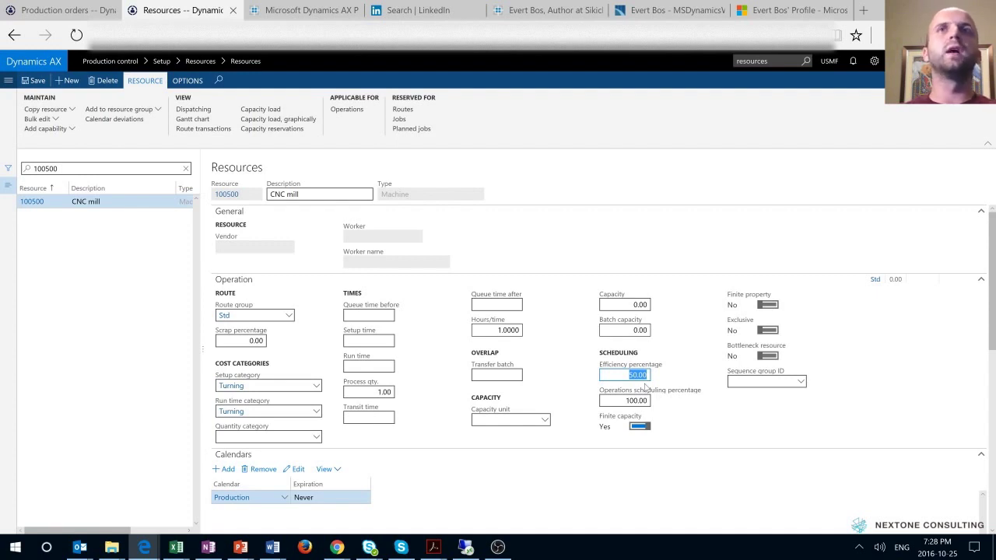
# - Open the Production calendar assigned to the CNC mill to review its working times
pyautogui.click(237, 499)
pyautogui.click(234, 498)
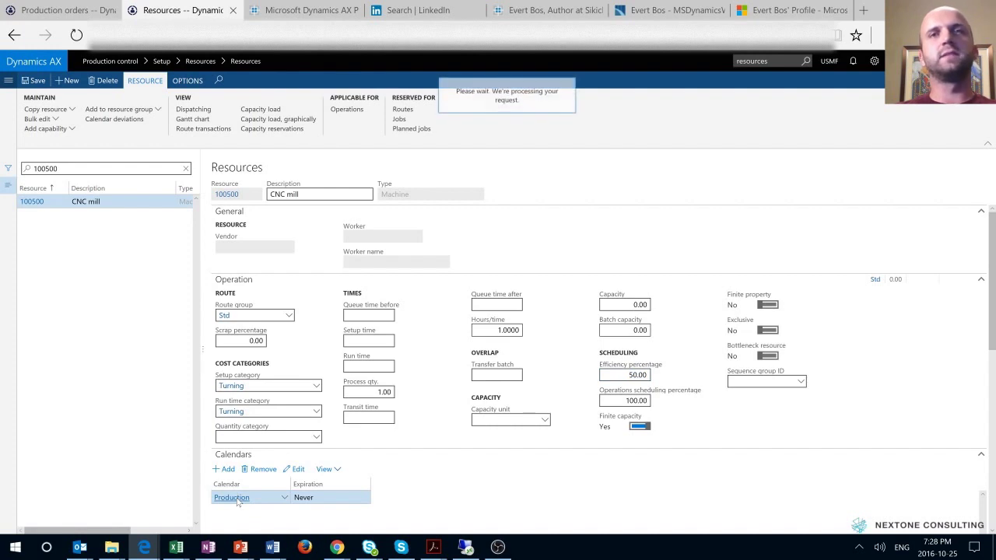
pyautogui.click(160, 83)
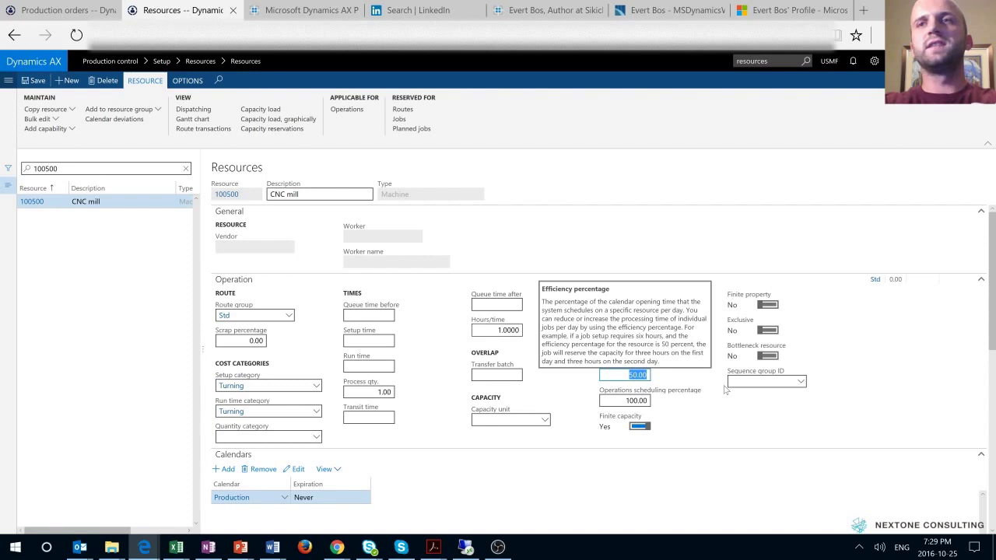
# - Set the CNC mill's efficiency percentage to 100
pyautogui.write('100')
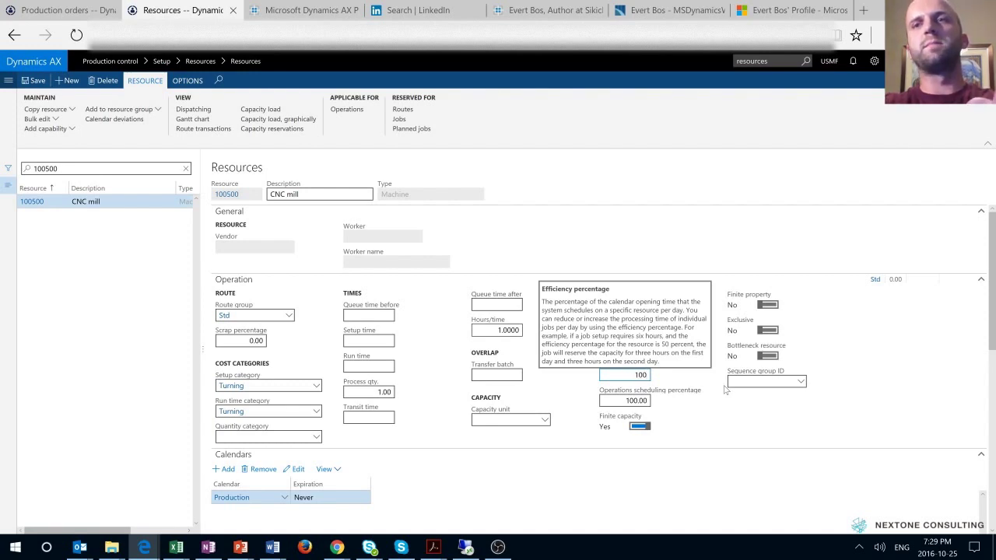
pyautogui.press('Tab')
# - Reschedule the jobs of production order P000262 and check the CNC mill's capacity reservations again
pyautogui.click(68, 10)
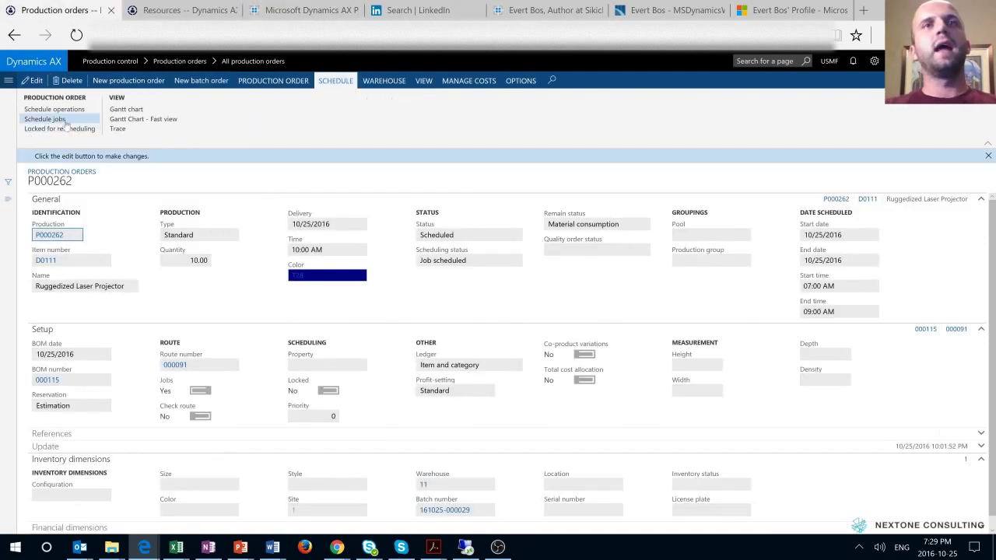
pyautogui.hotkey('ctrl', 'Tab')
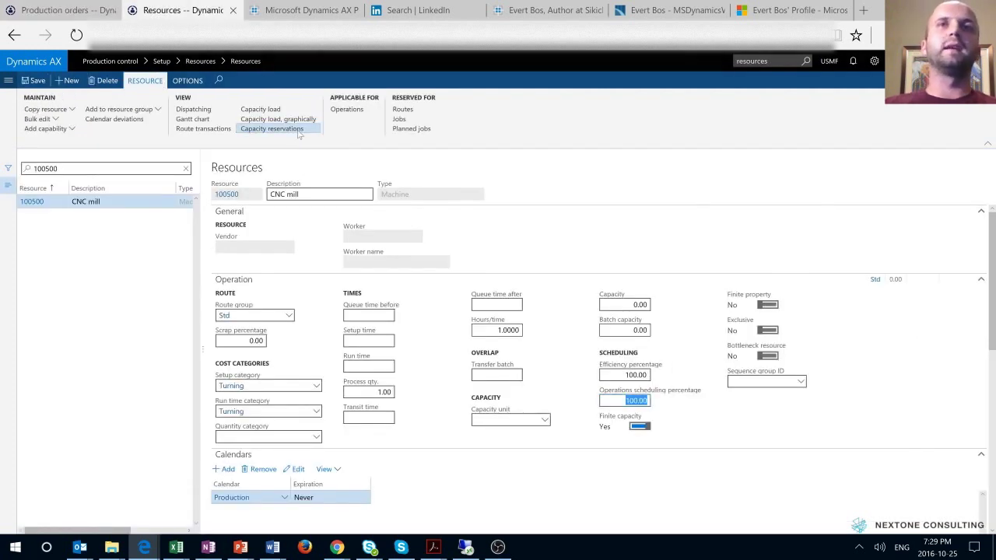
pyautogui.click(298, 133)
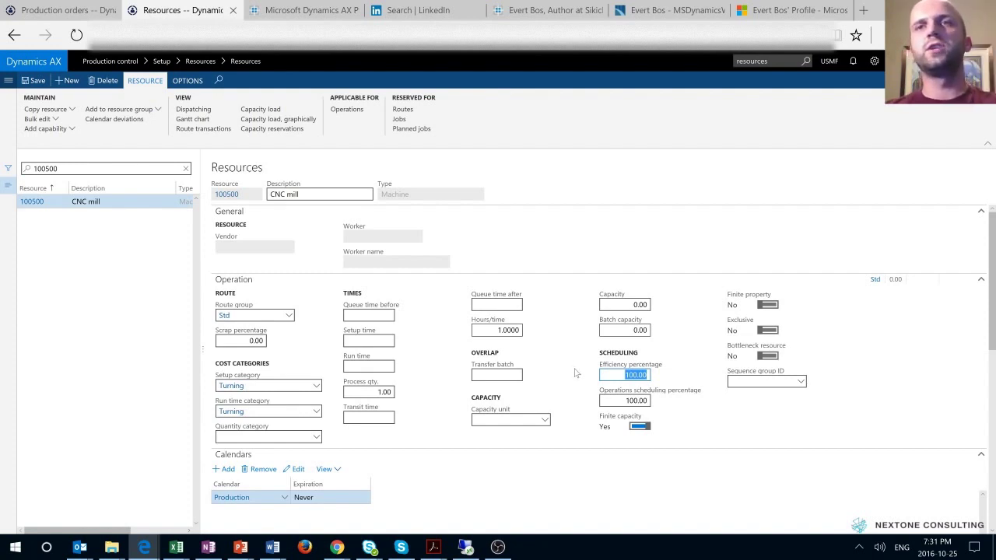
# - Set the CNC mill's efficiency percentage to 80 and review its daily capacity load
pyautogui.write('80')
pyautogui.click(280, 113)
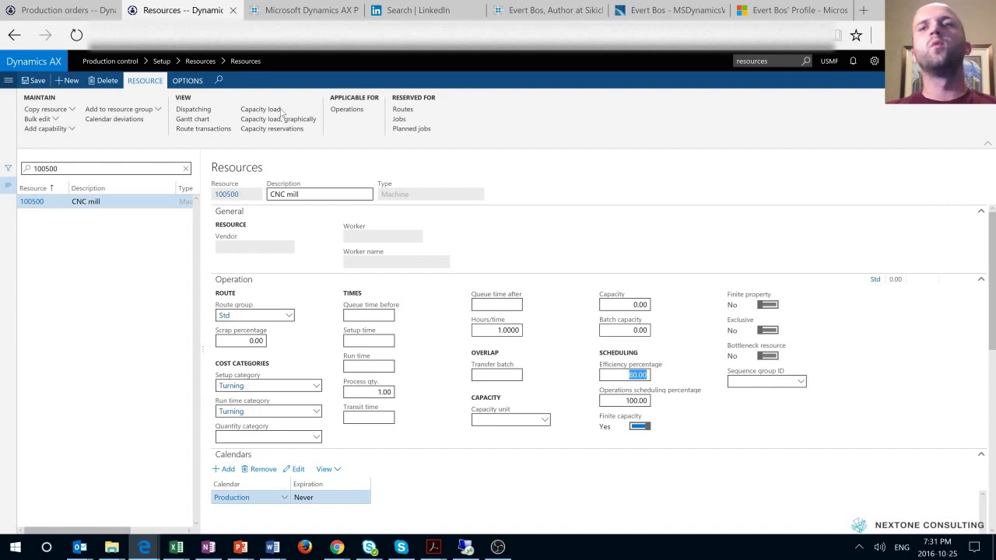
pyautogui.click(281, 114)
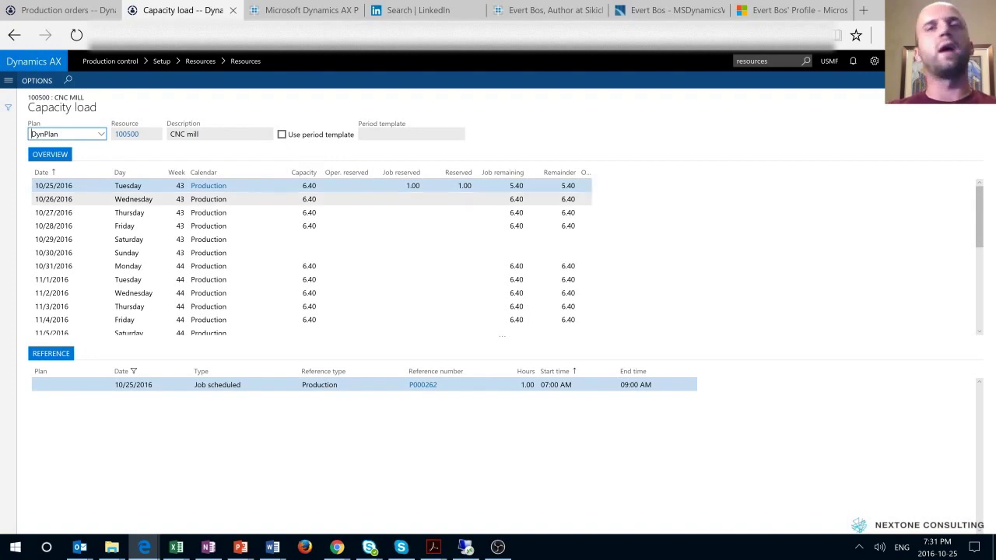
pyautogui.press('Escape')
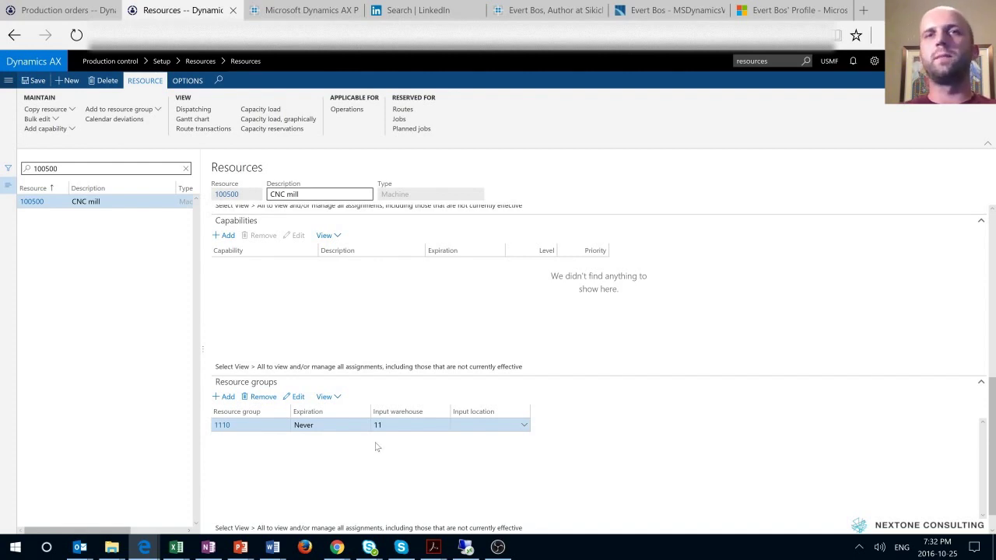
# - Open the job scheduling message details on production order P000262
pyautogui.hotkey('ctrl', 'shift', 'Tab')
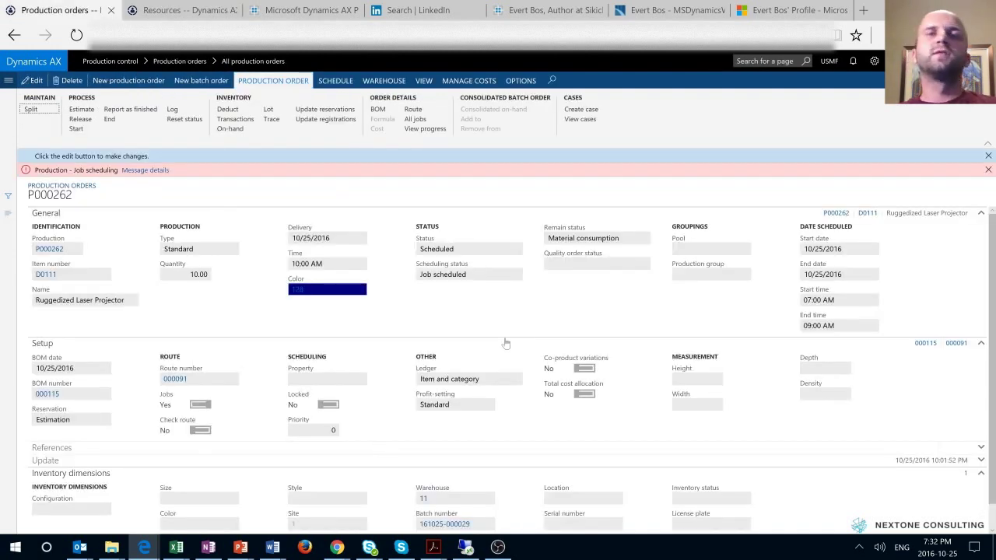
pyautogui.click(144, 172)
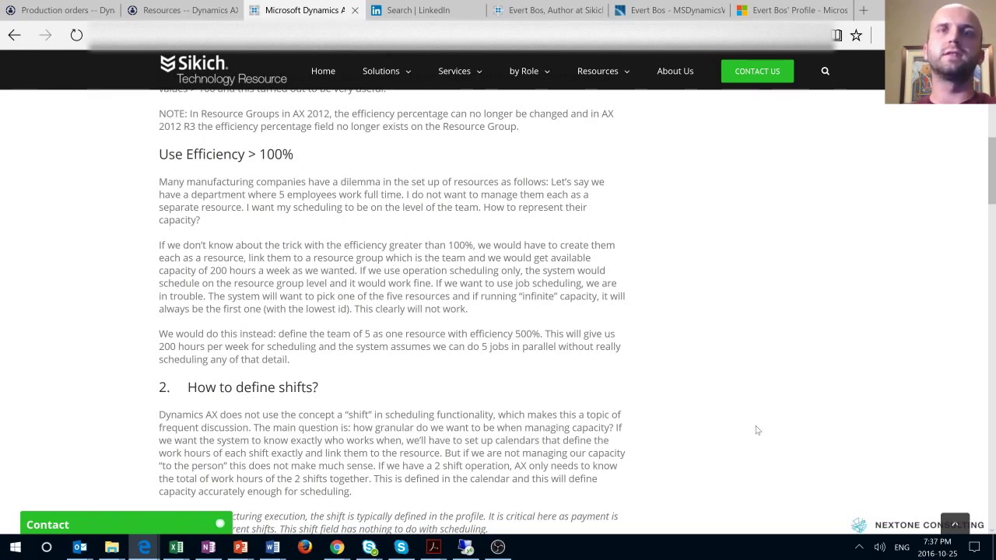
# - Review the scheduled dates of production order P000262 and the matching capacity reservations on the CNC mill
pyautogui.click(177, 6)
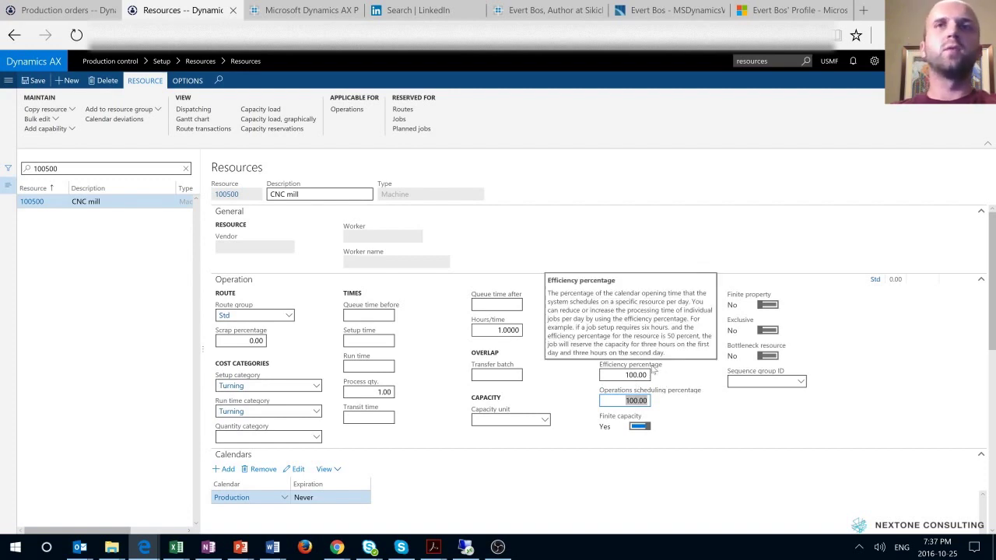
pyautogui.hotkey('ctrl', 'shift', 'Tab')
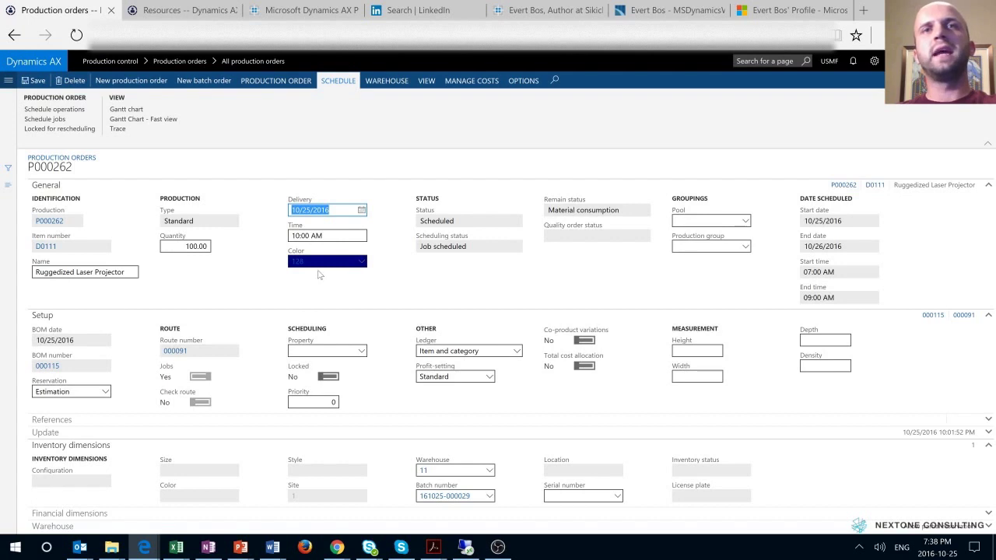
pyautogui.hotkey('ctrl', 'Tab')
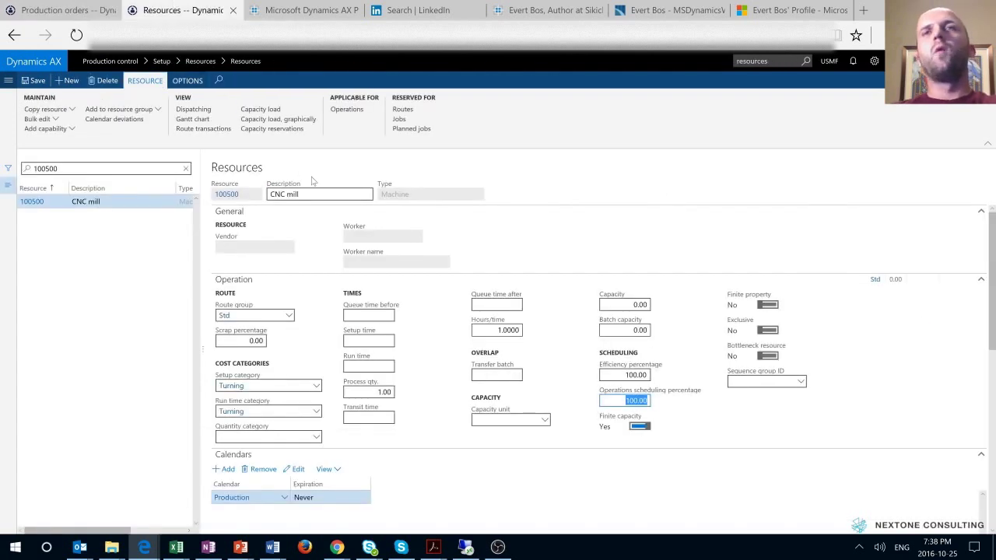
pyautogui.click(272, 128)
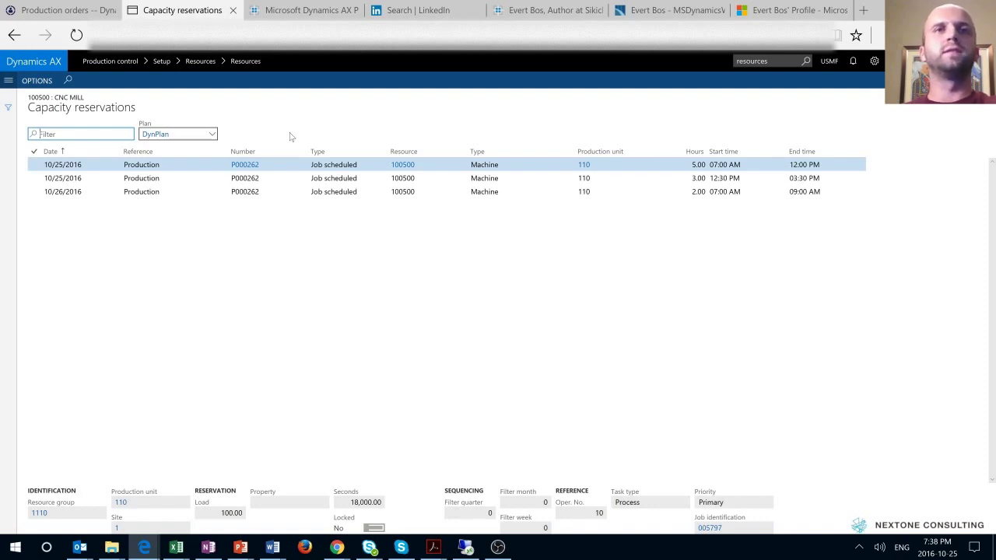
pyautogui.press('Escape')
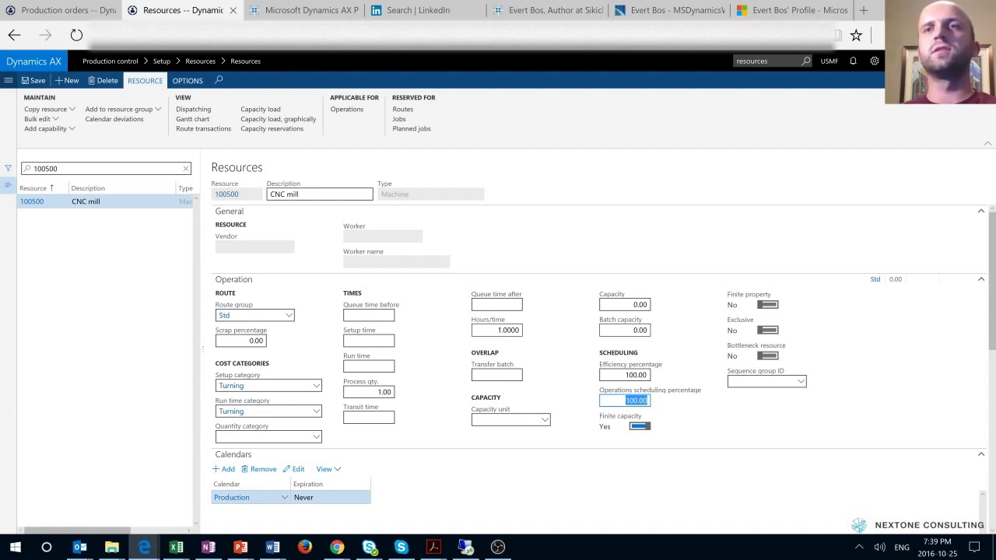
# - Set the CNC mill's efficiency percentage to 200 and run finite-capacity job scheduling for production order P000262
pyautogui.hotkey('shift', 'Tab')
pyautogui.write('200')
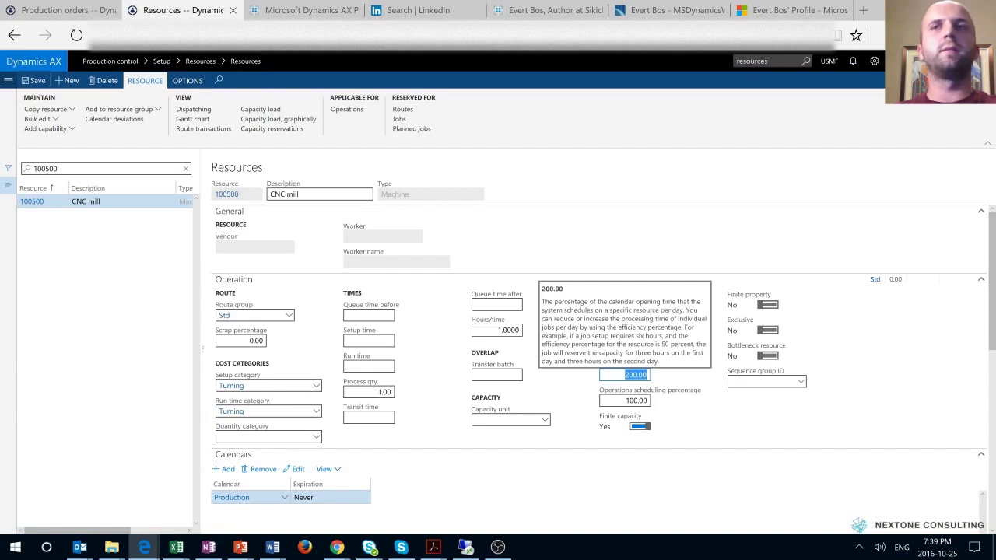
pyautogui.click(66, 11)
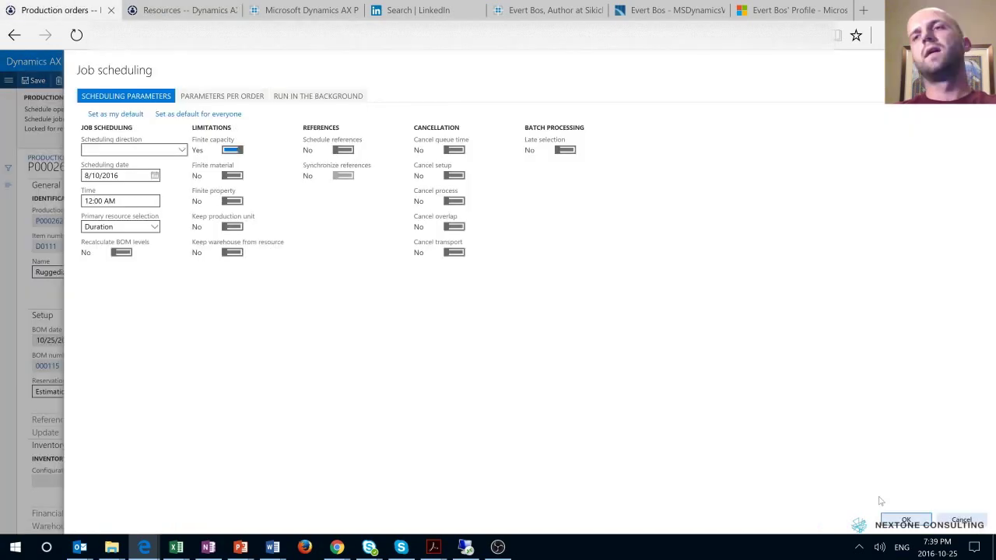
pyautogui.press('Escape')
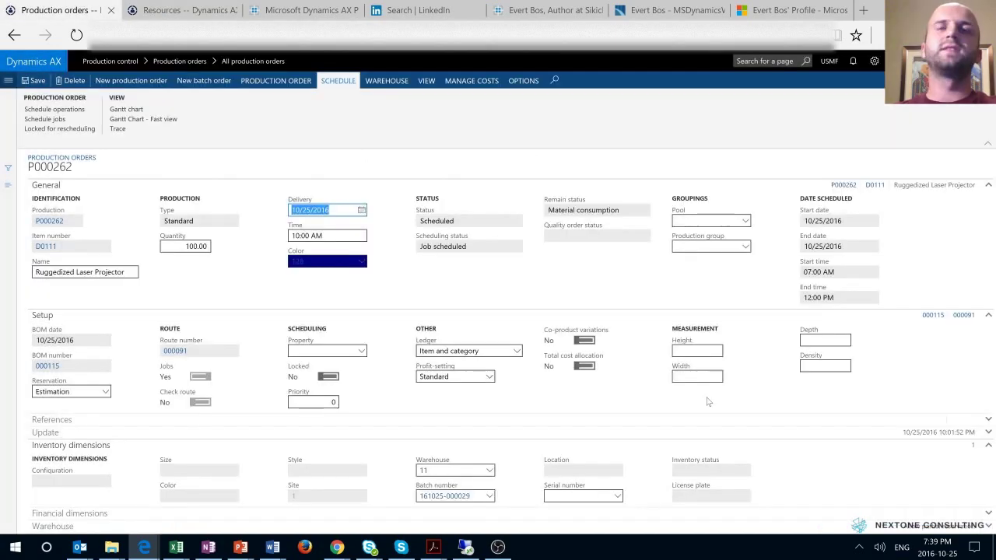
# - Review the CNC mill's capacity reservations for the rescheduled order and open the mill's capacity load
pyautogui.click(183, 12)
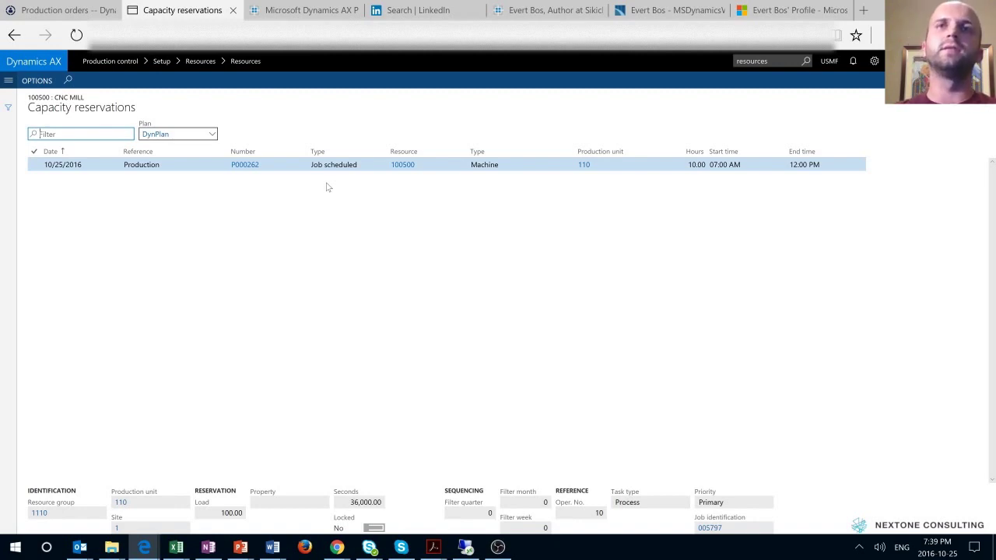
pyautogui.press('Escape')
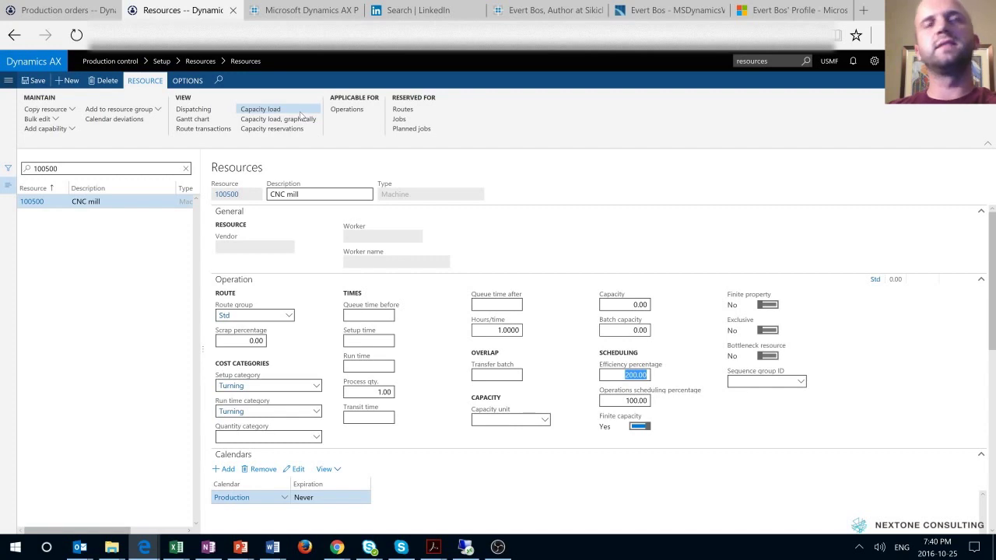
pyautogui.click(300, 114)
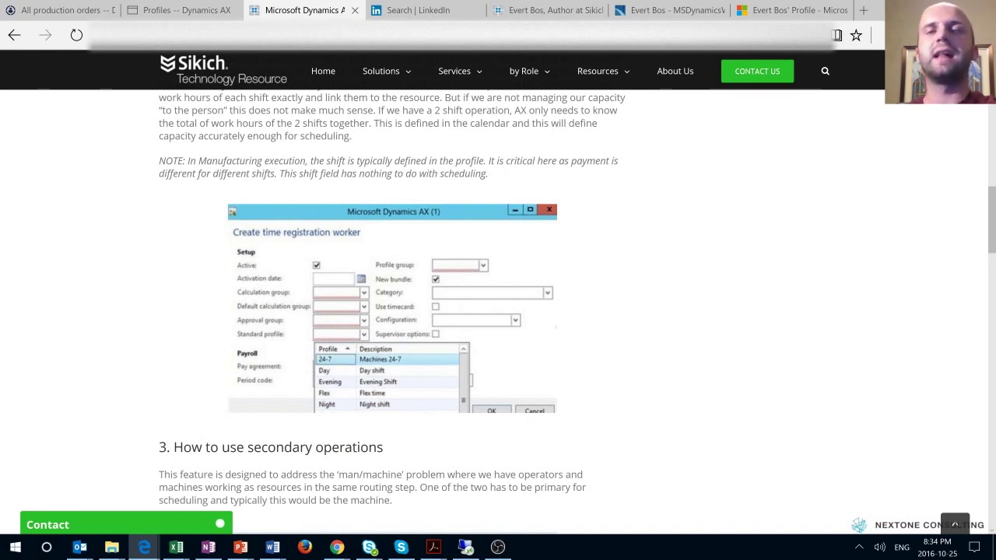
# - Review the Day Shift time profile and return to the article's section on secondary operations
pyautogui.hotkey('ctrl', 'shift', 'Tab')
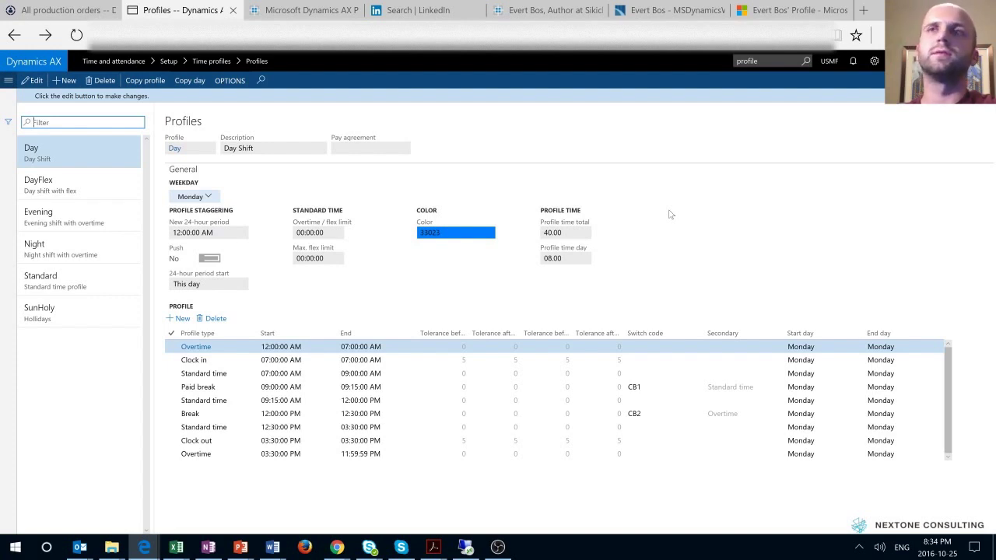
pyautogui.hotkey('ctrl', 'Tab')
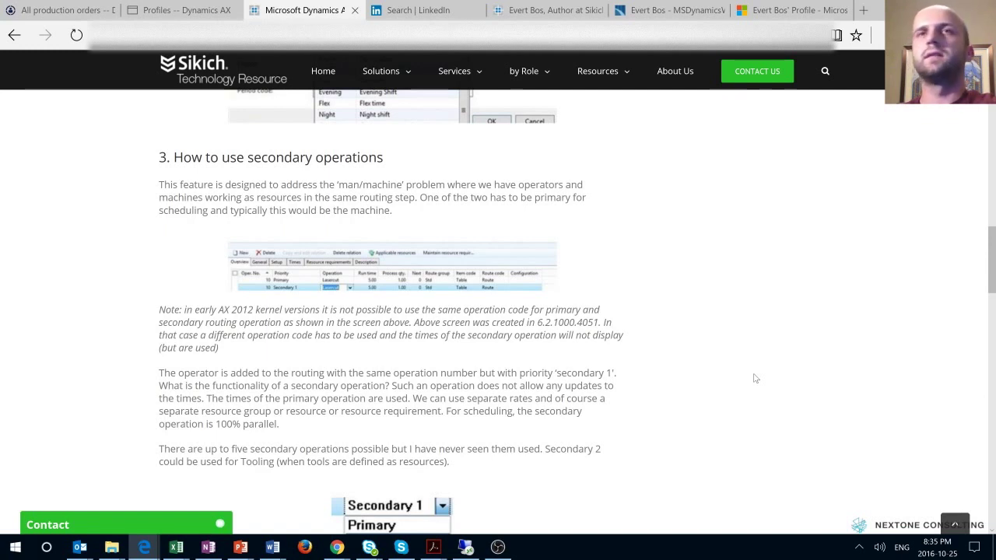
# - Open the details of the Secondary 1 Finishing operation on production order P000262's route and examine its times
pyautogui.hotkey('ctrl', 'shift', 'Tab')
pyautogui.hotkey('ctrl', 'shift', 'Tab')
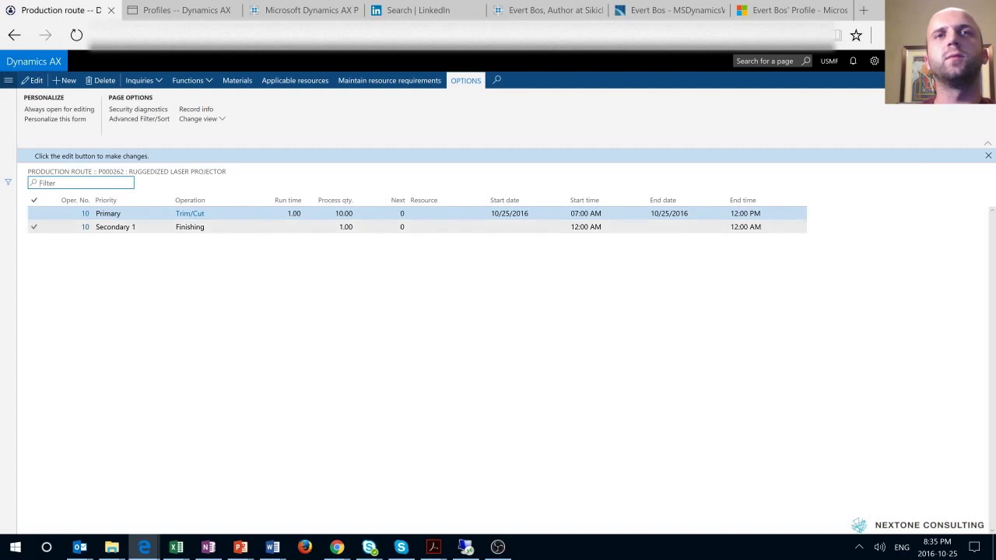
pyautogui.click(210, 226)
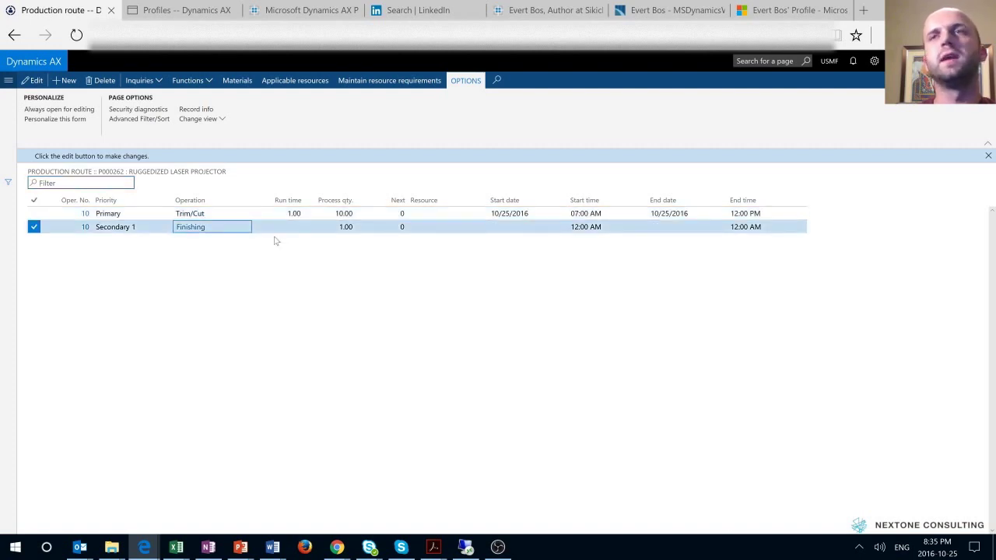
pyautogui.click(84, 227)
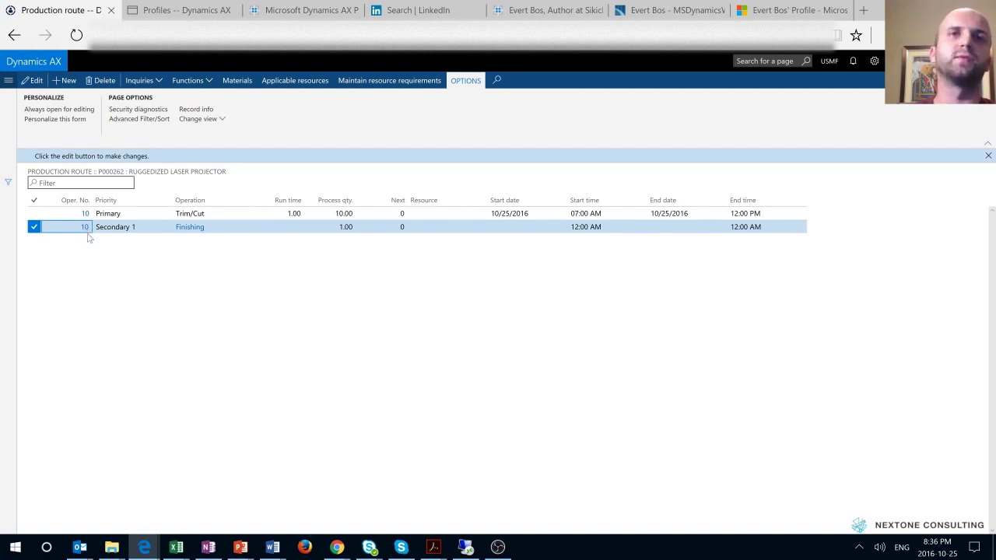
pyautogui.doubleClick(88, 233)
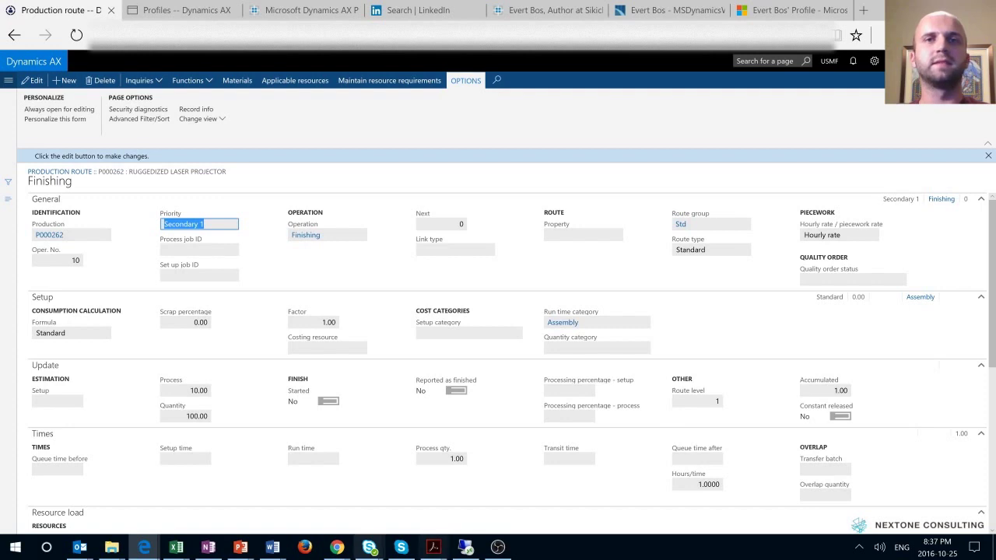
pyautogui.moveTo(175, 450)
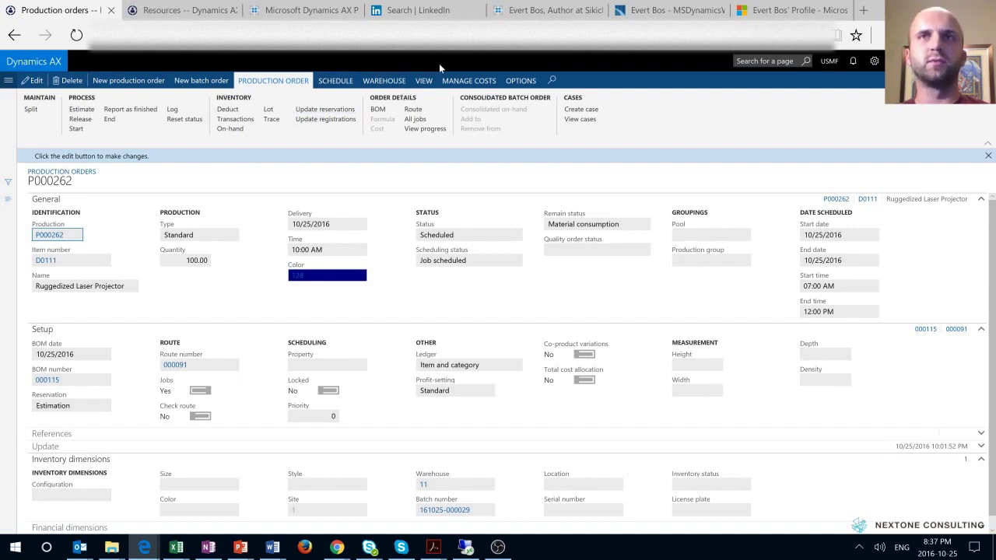
# - Open production order P000262's price calculation and examine the process lines for resources 000002 and 100500
pyautogui.click(468, 81)
pyautogui.click(142, 109)
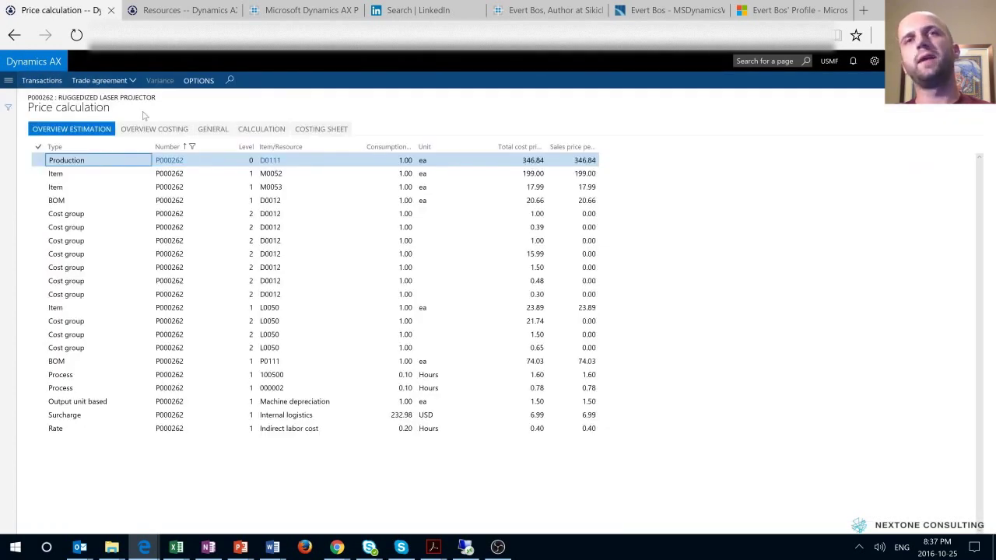
pyautogui.click(100, 388)
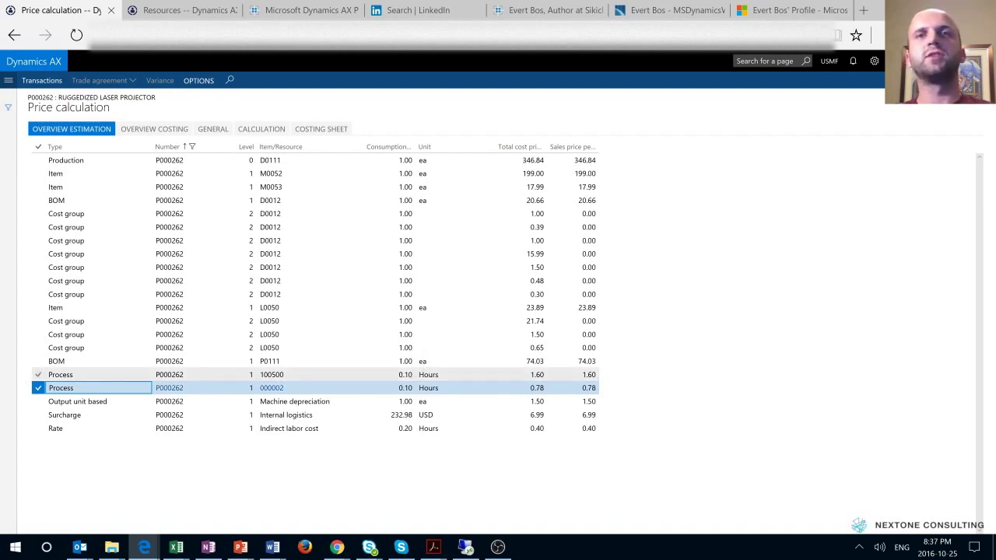
pyautogui.click(61, 374)
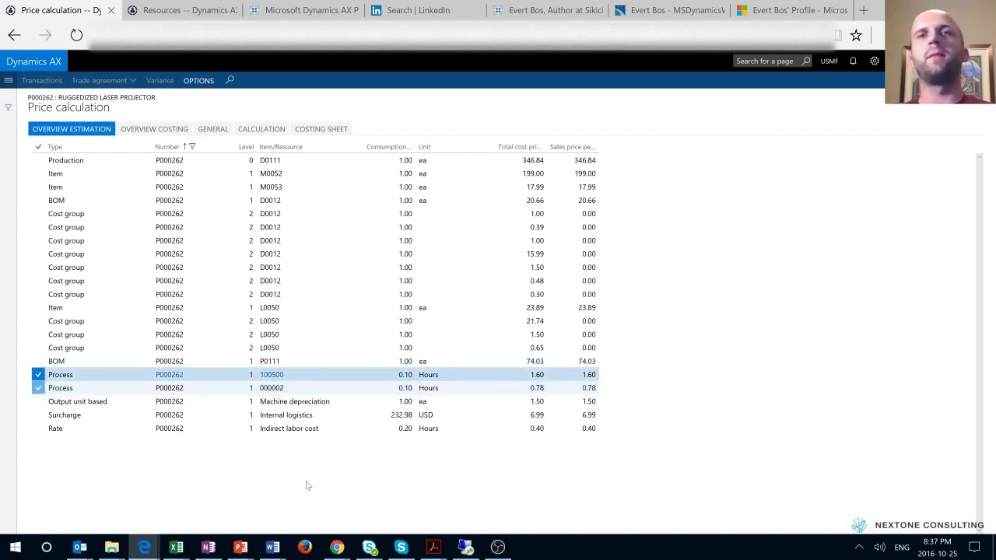
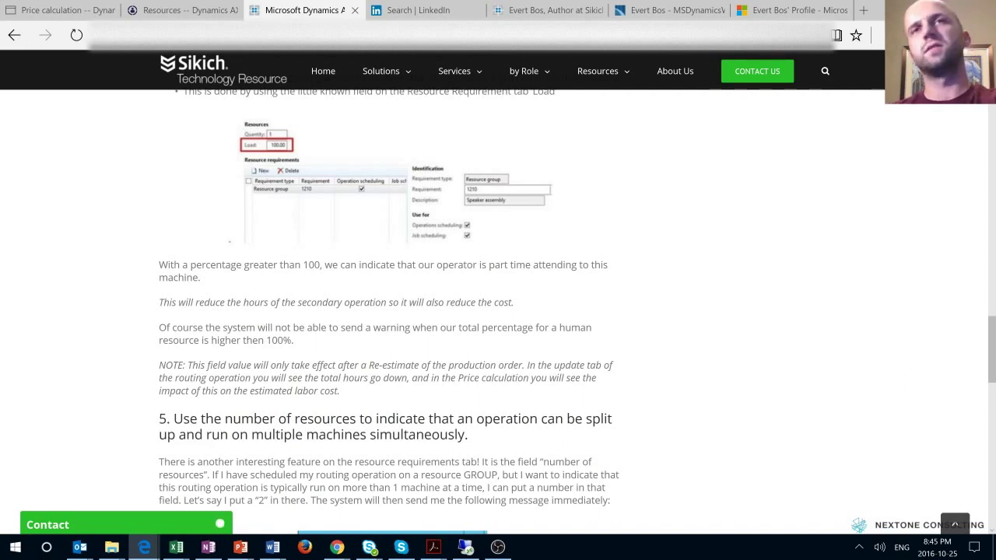
# - Check the resource load settings of the Secondary 1 Finishing operation on P000262's production route and return to the order
pyautogui.hotkey('ctrl', '1')
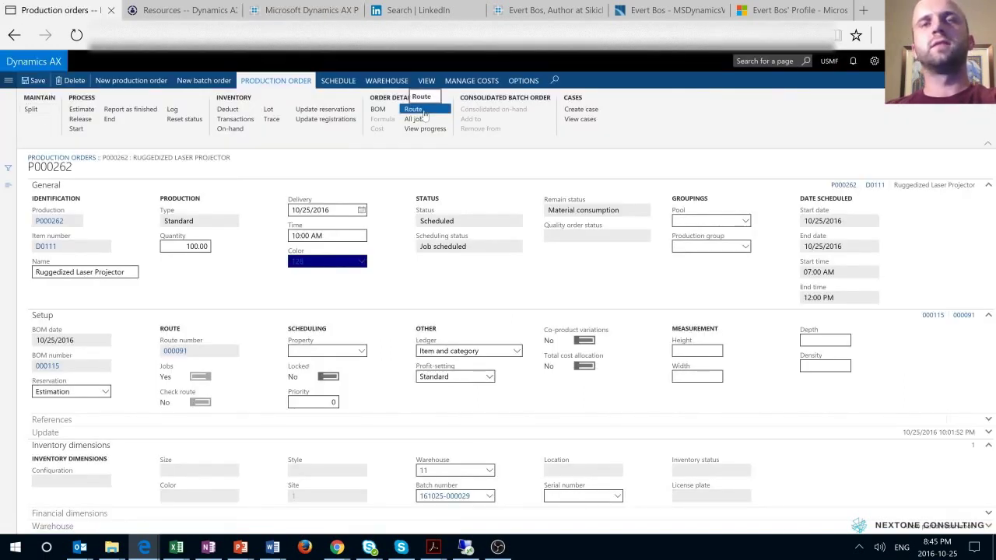
pyautogui.click(425, 115)
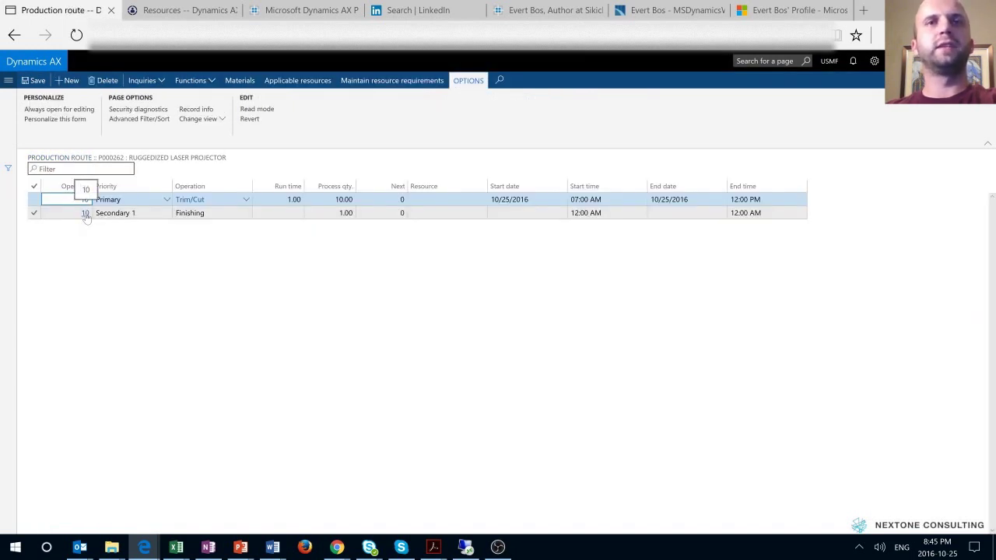
pyautogui.click(86, 217)
pyautogui.click(87, 217)
pyautogui.scroll(-3, 208, 347)
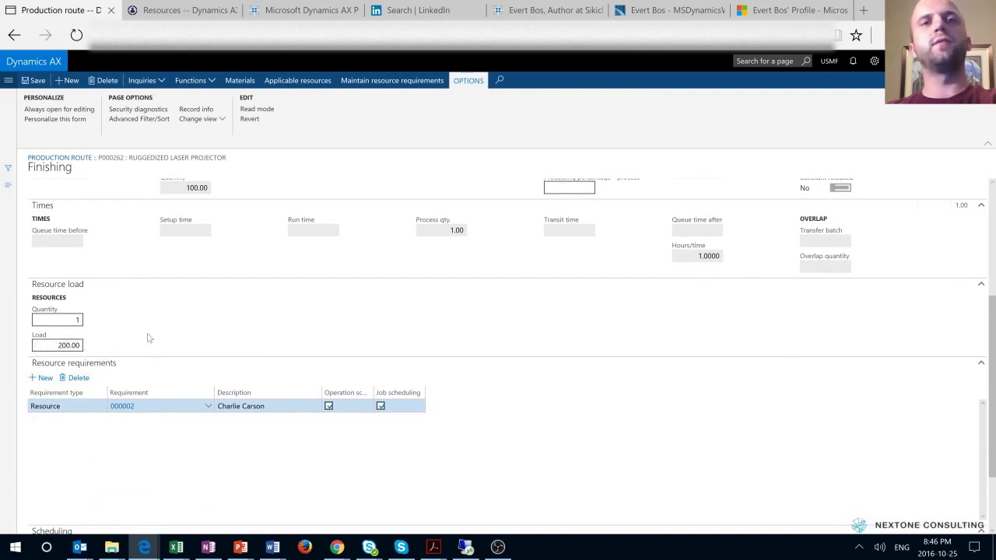
pyautogui.press('Escape')
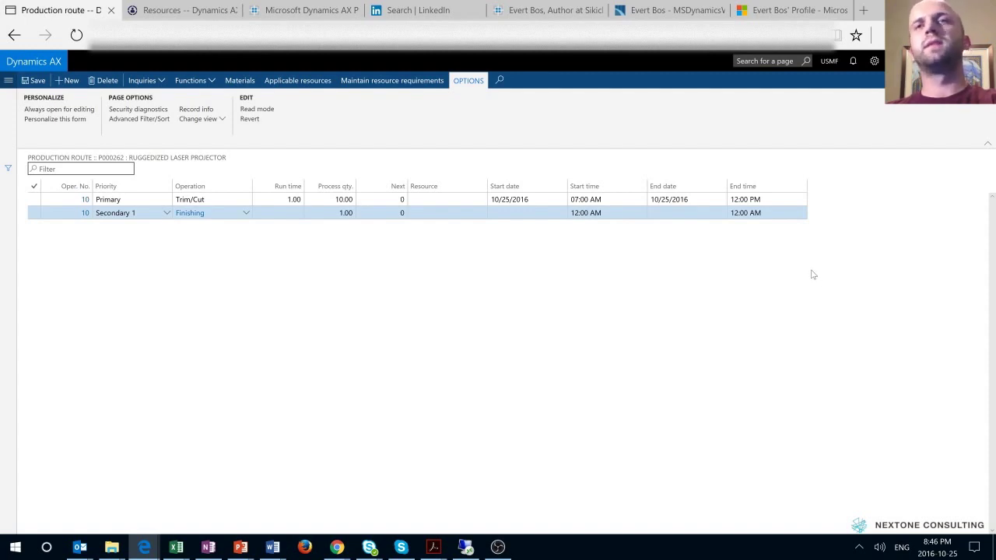
pyautogui.press('Escape')
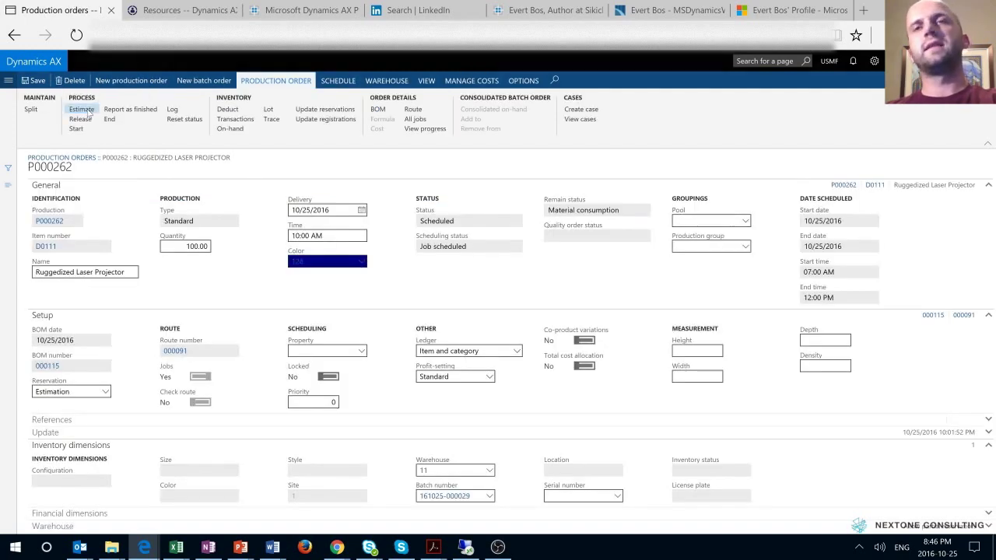
# - Re-estimate production order P000262 with the Standard profit-setting and review its calculation details
pyautogui.click(82, 110)
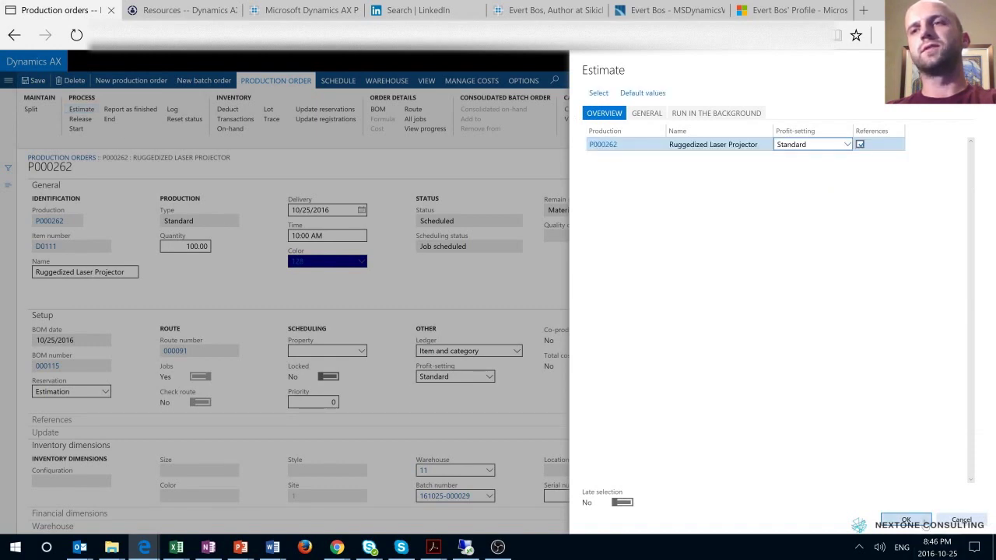
pyautogui.click(921, 523)
pyautogui.click(465, 84)
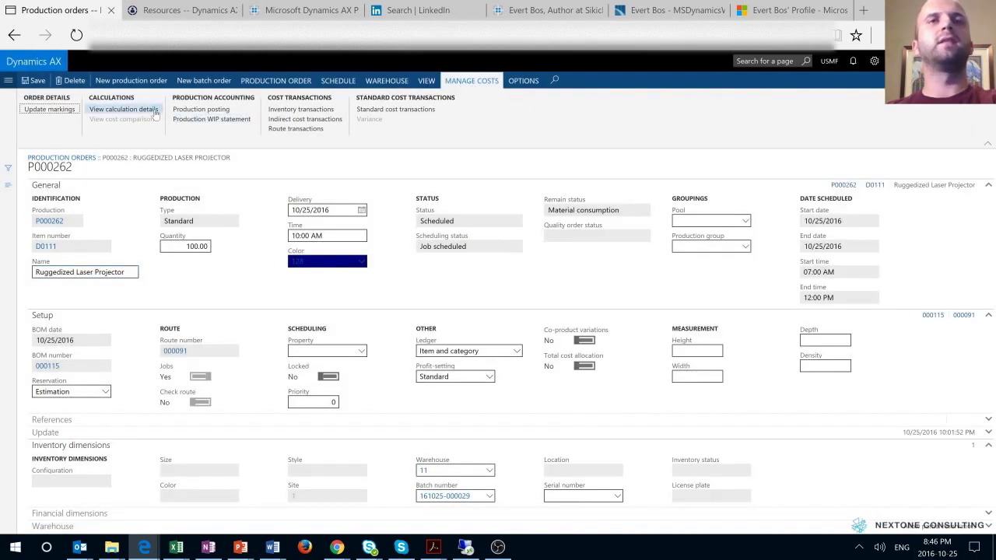
pyautogui.click(123, 109)
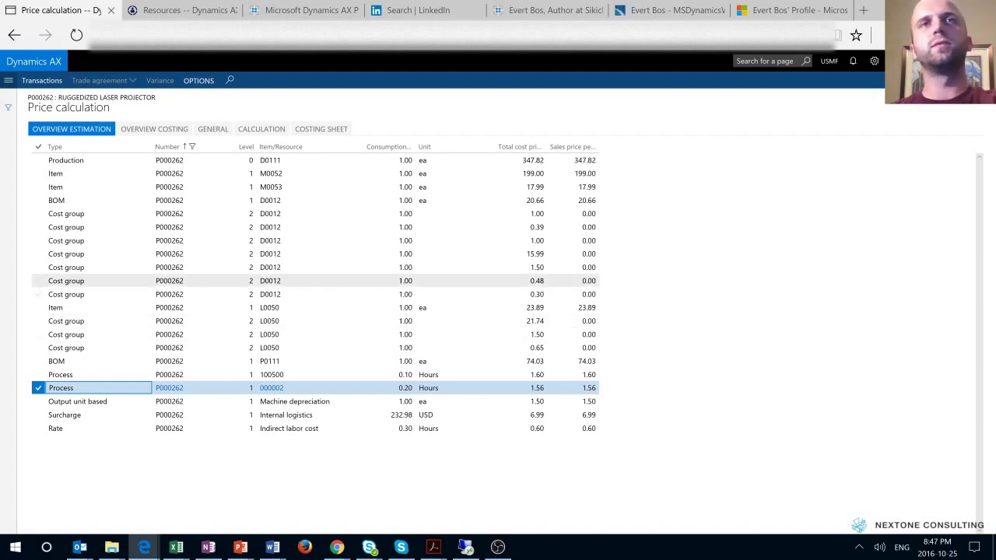
# - Set the resource load of the Secondary 1 Finishing operation to 50 on the production route
pyautogui.press('Escape')
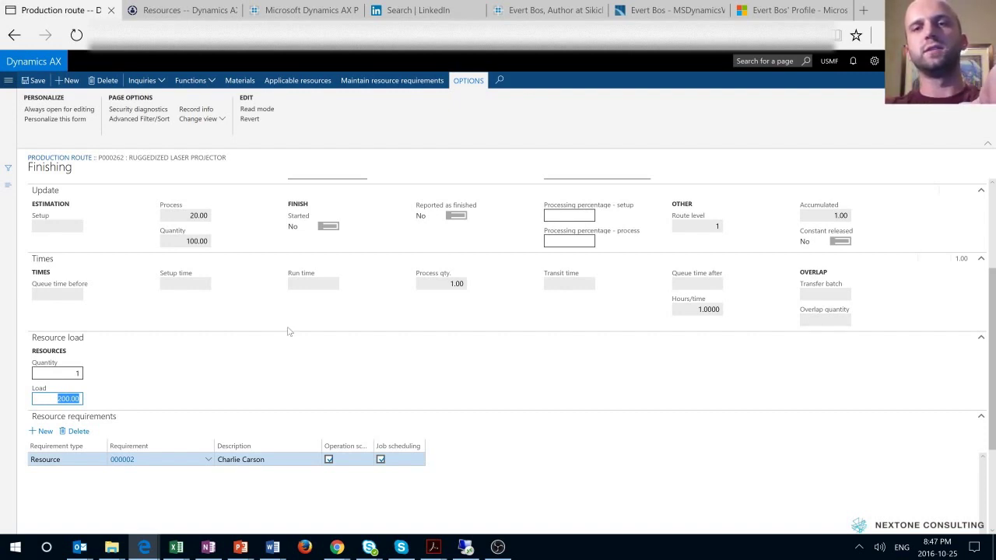
pyautogui.write('50')
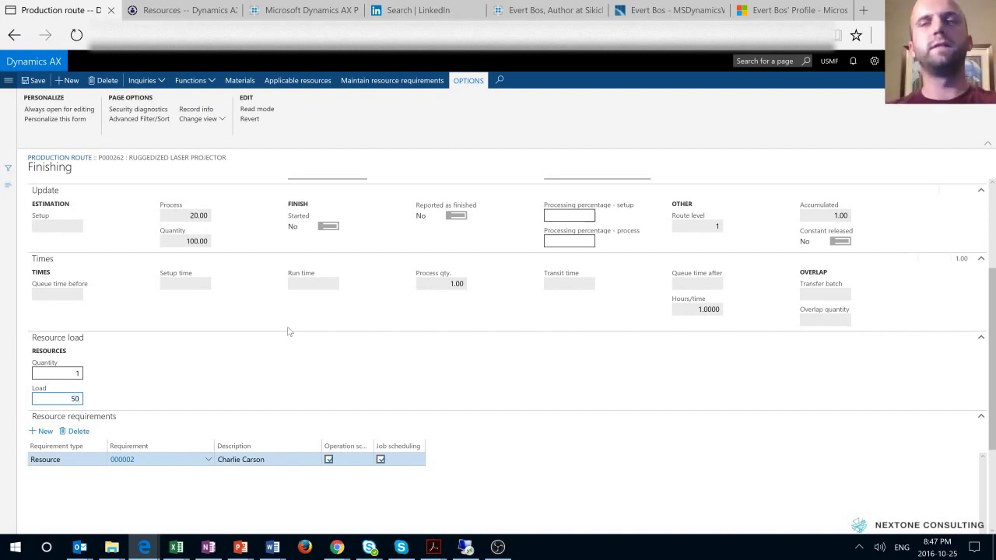
pyautogui.press('Escape')
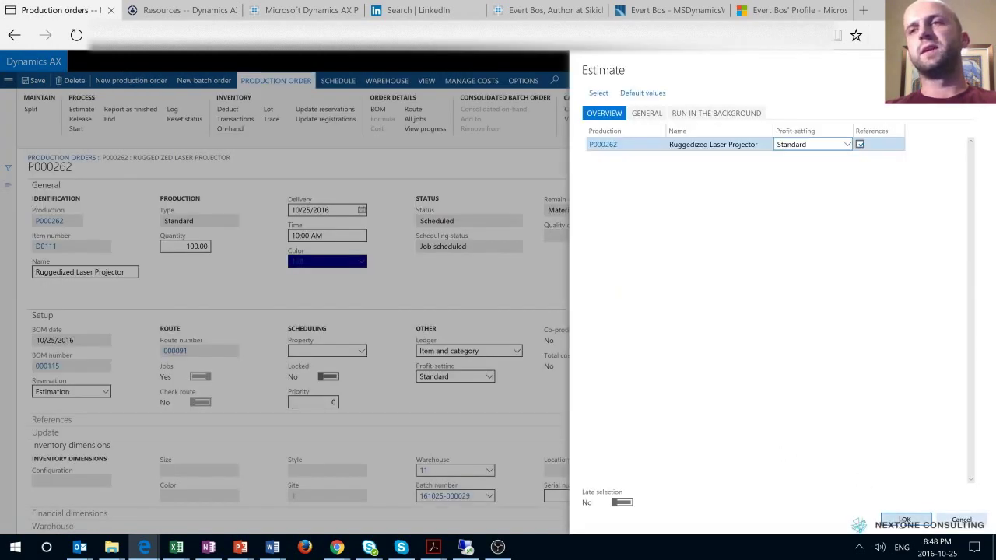
# - Run the estimate for P000262 again using the 50 percent load and compare the secondary resource's line in the price calculation
pyautogui.click(906, 520)
pyautogui.click(472, 81)
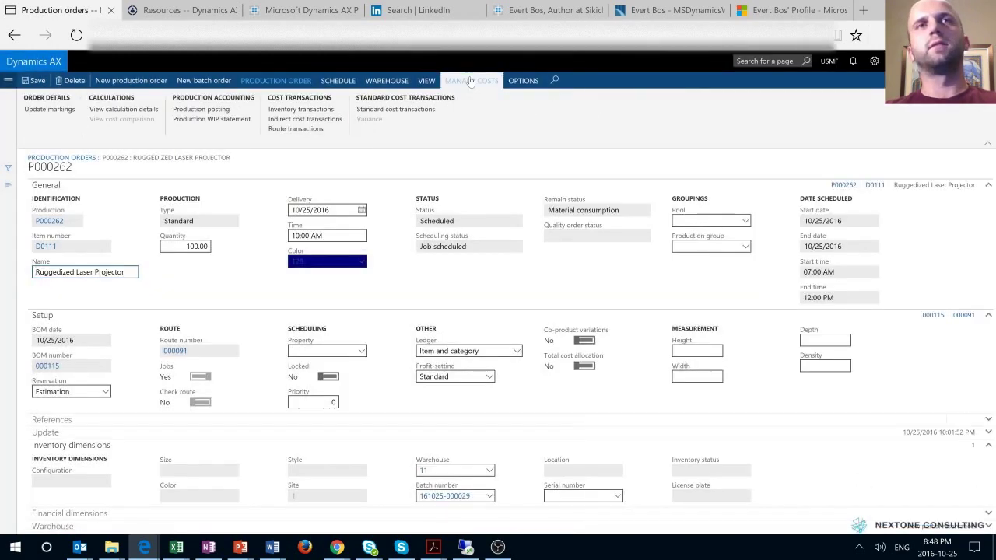
pyautogui.click(123, 109)
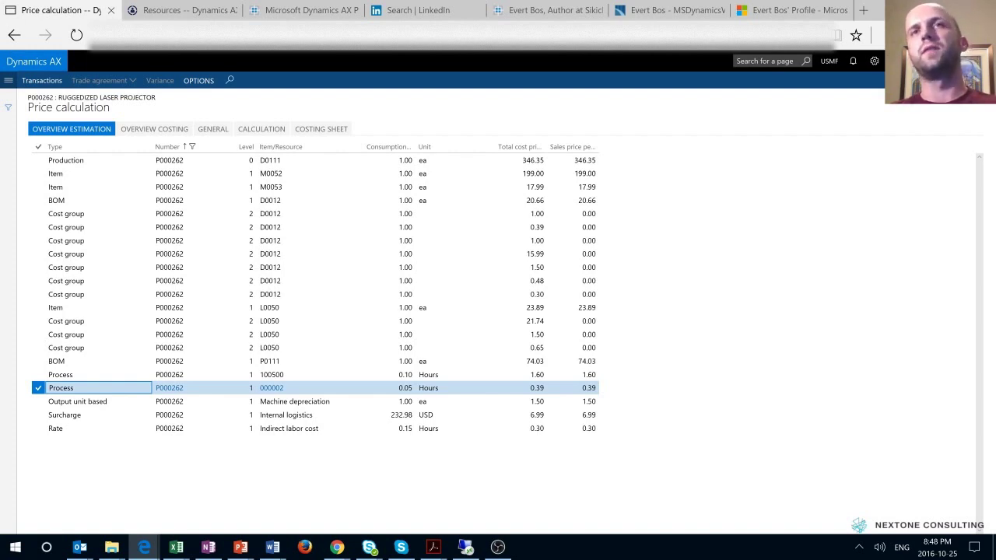
pyautogui.hotkey('ctrl', 'Tab')
pyautogui.hotkey('ctrl', 'Tab')
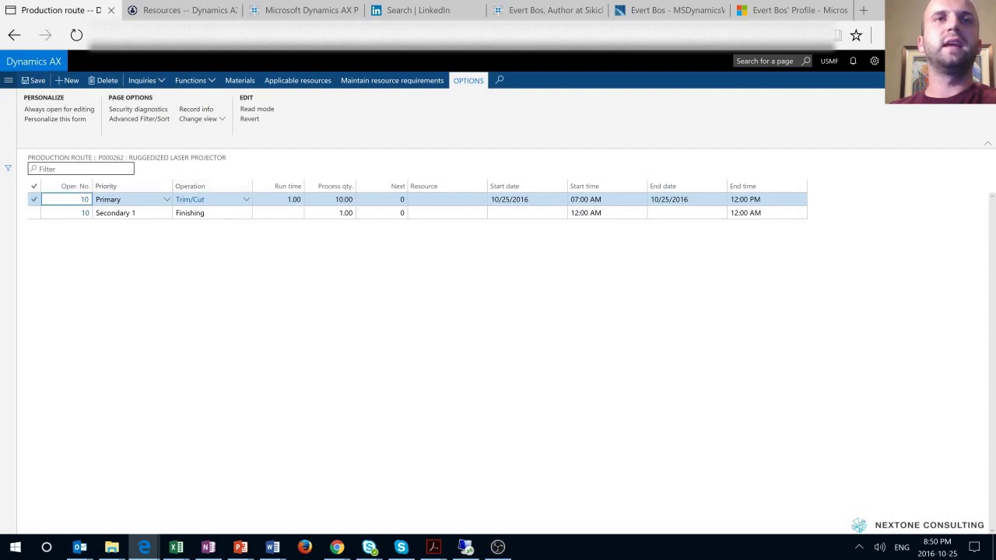
# - Set the primary Trim/Cut operation's resource quantity to 2, save, and accept updating its run time to 0.50
pyautogui.doubleClick(86, 200)
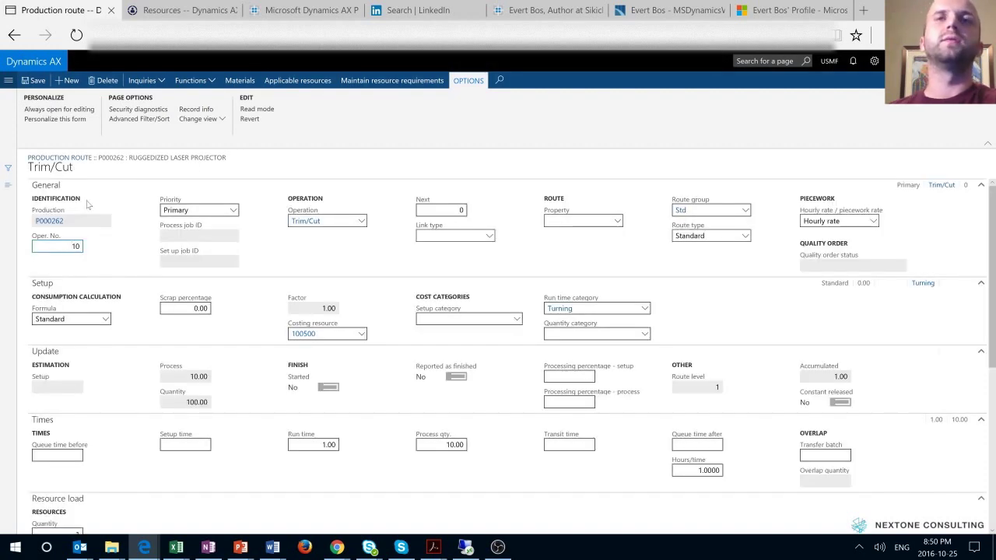
pyautogui.press('Escape')
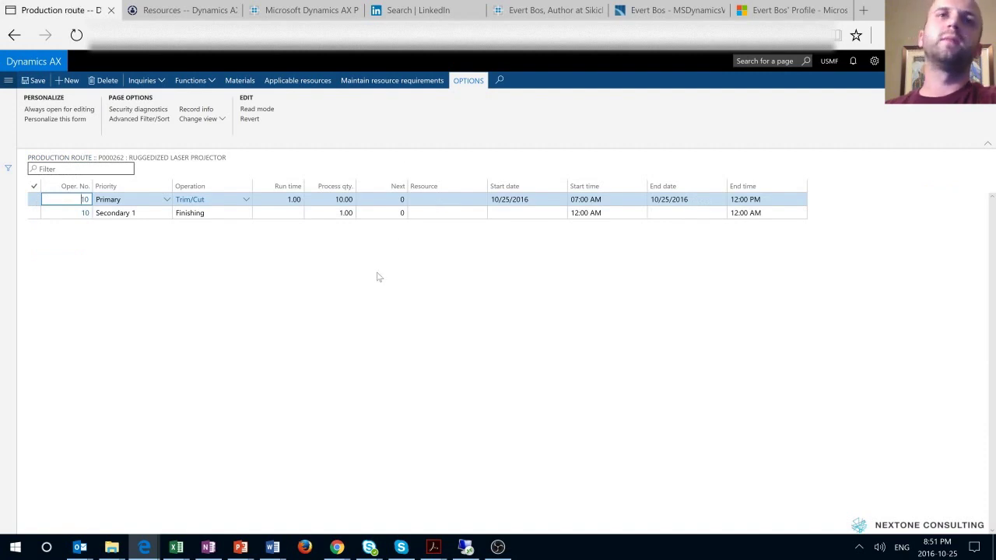
pyautogui.click(84, 199)
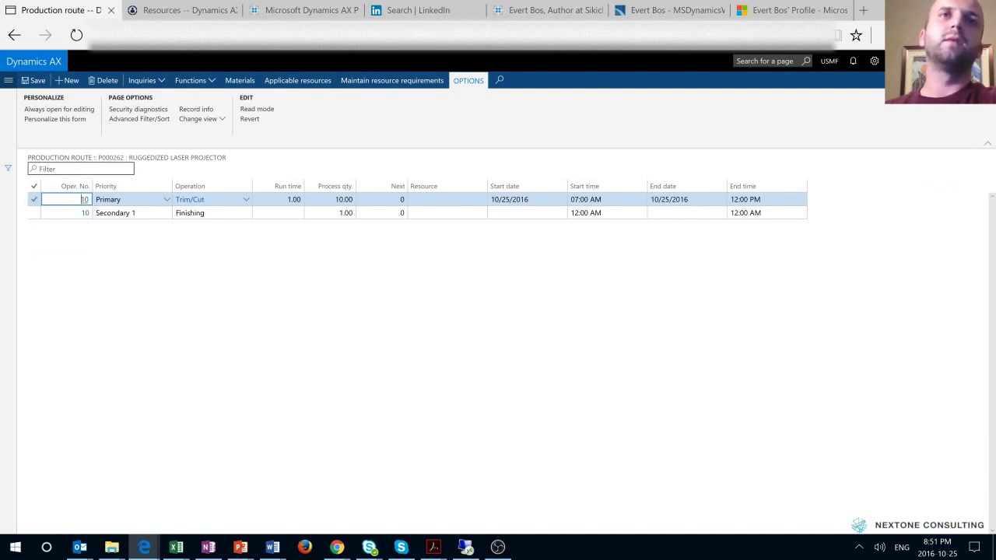
pyautogui.click(86, 199)
pyautogui.scroll(-10, 251, 308)
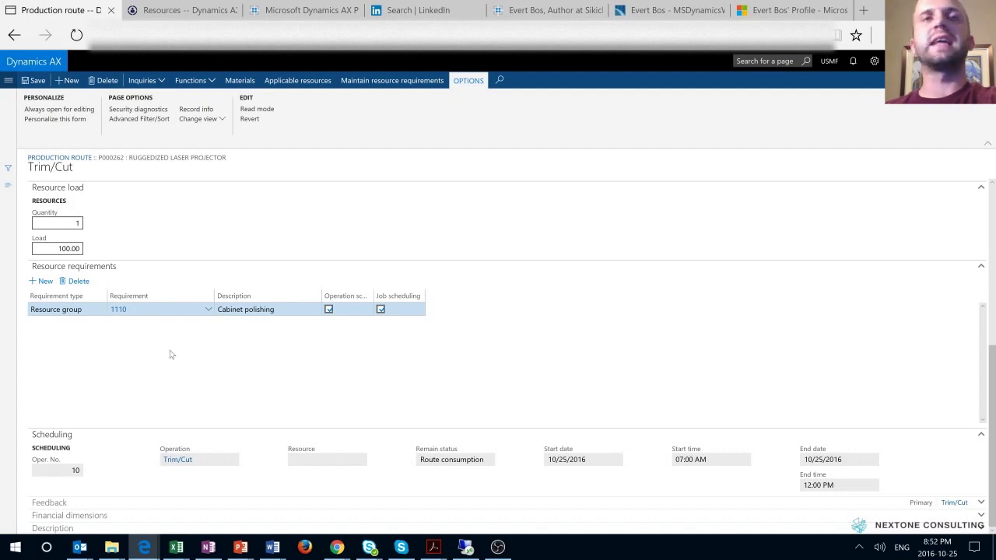
pyautogui.click(74, 223)
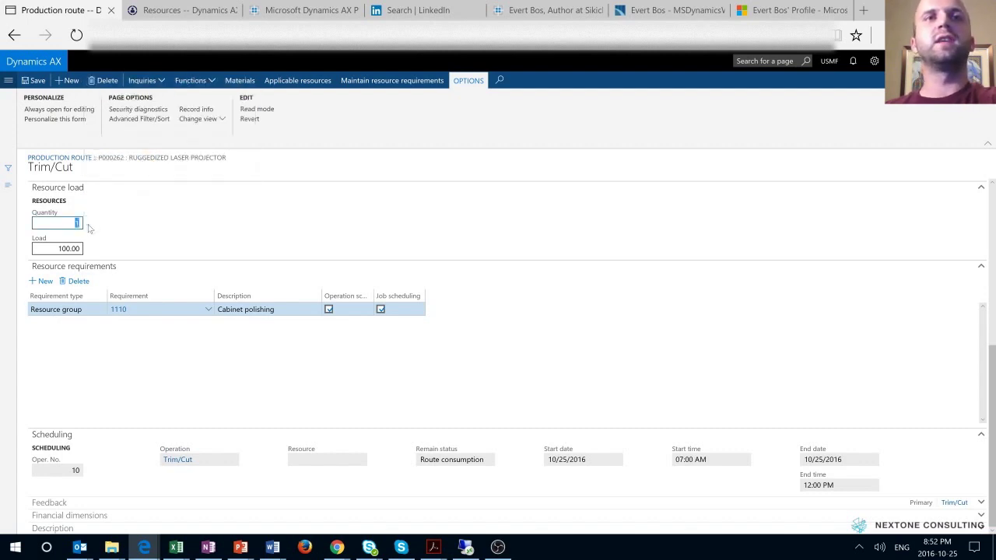
pyautogui.write('2')
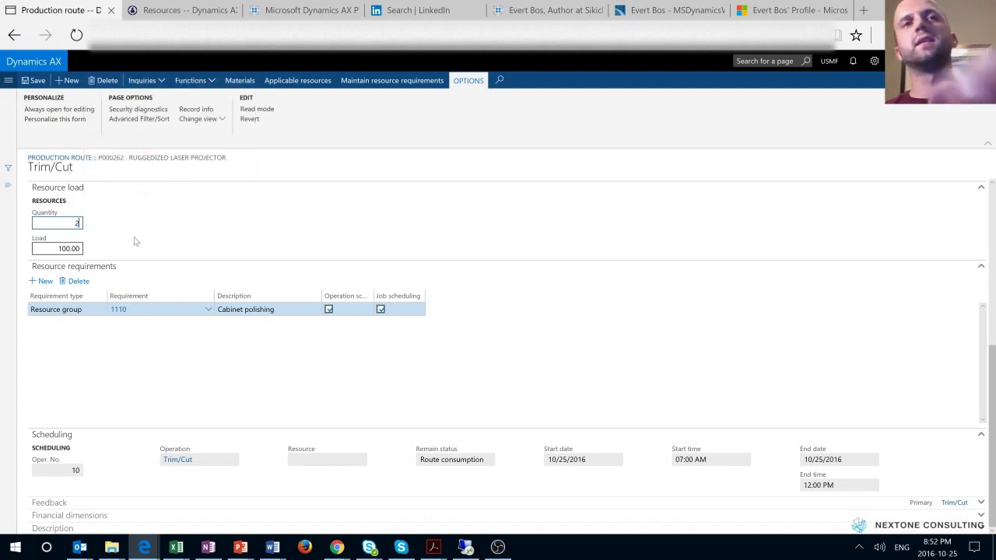
pyautogui.click(39, 83)
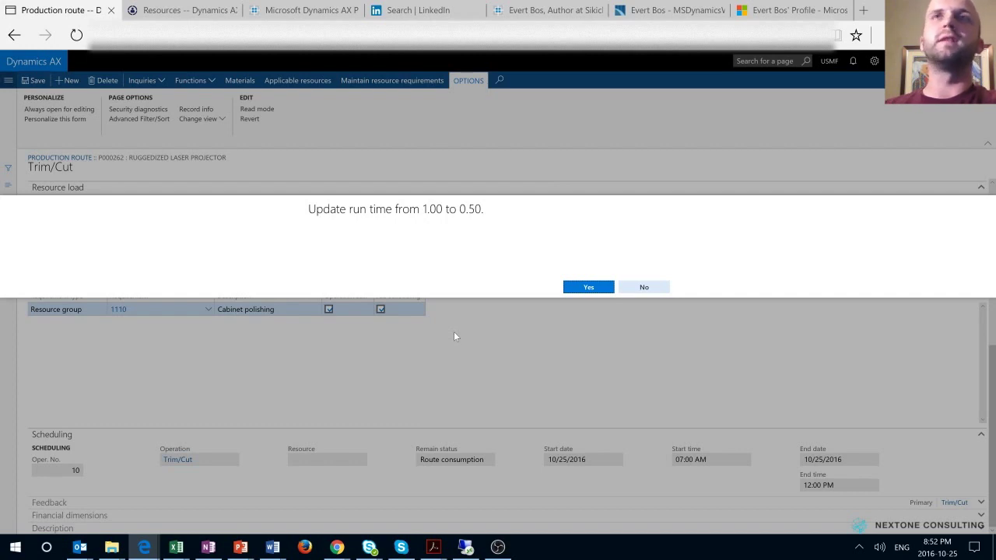
pyautogui.click(580, 286)
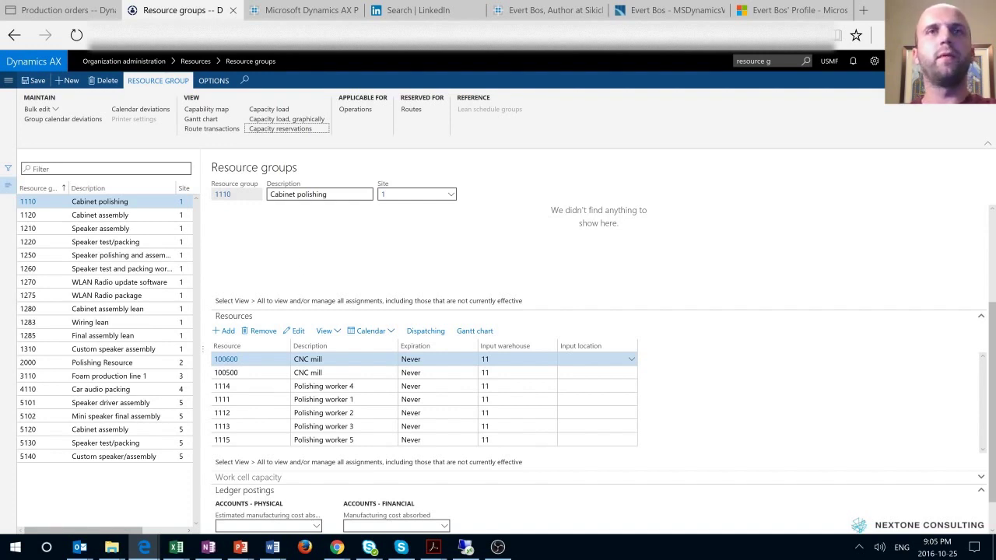
# - Review resource group 1110's capacity reservations, examining the two job-scheduled lines of production order P000262
pyautogui.click(287, 129)
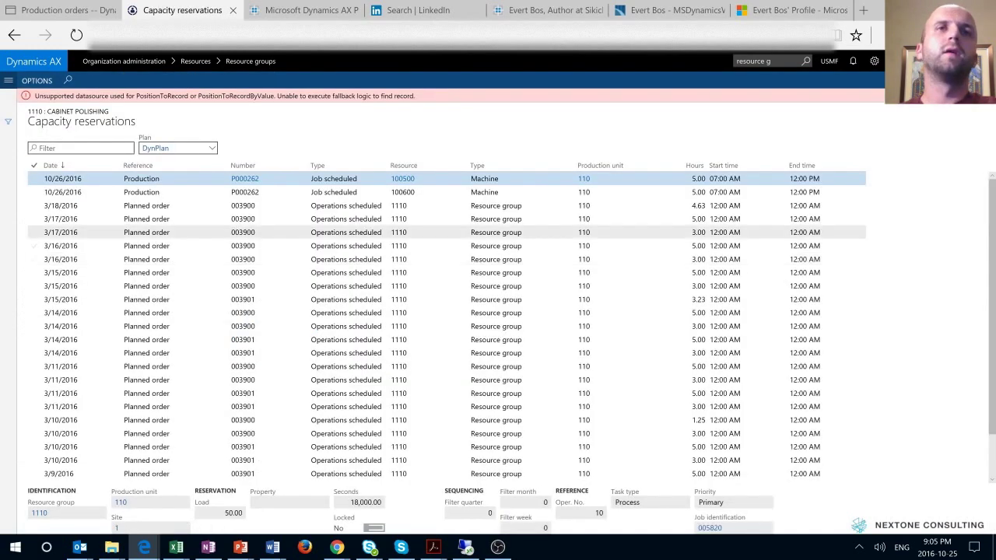
pyautogui.click(34, 192)
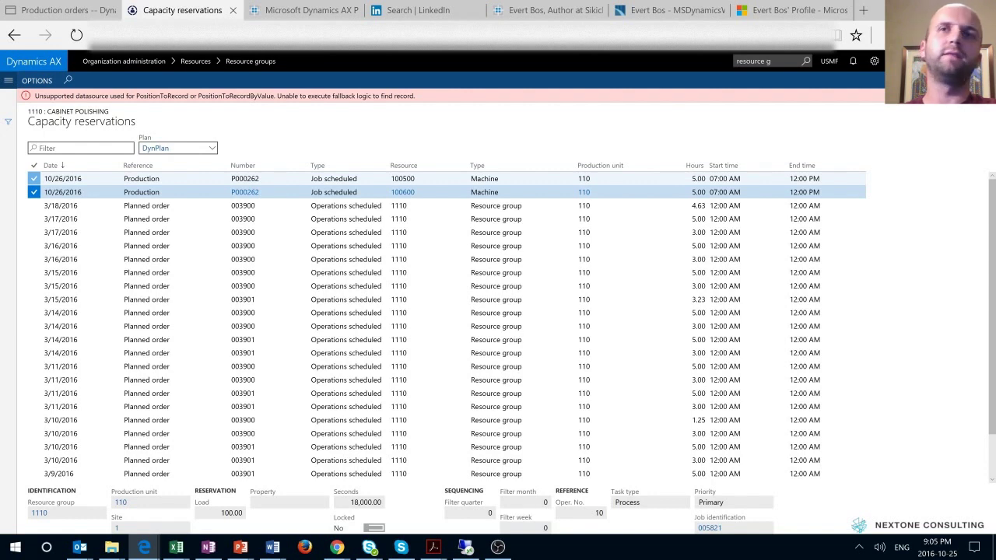
pyautogui.click(498, 547)
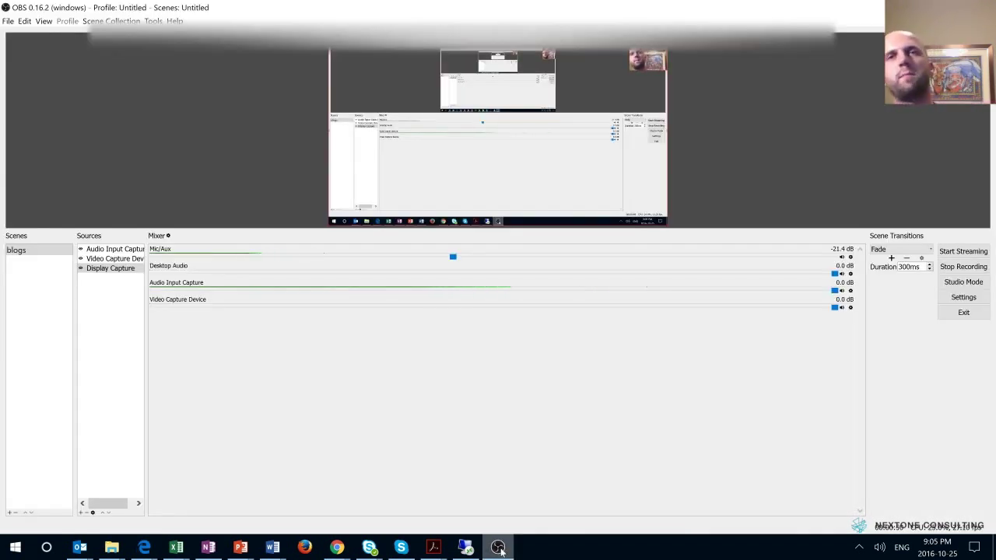